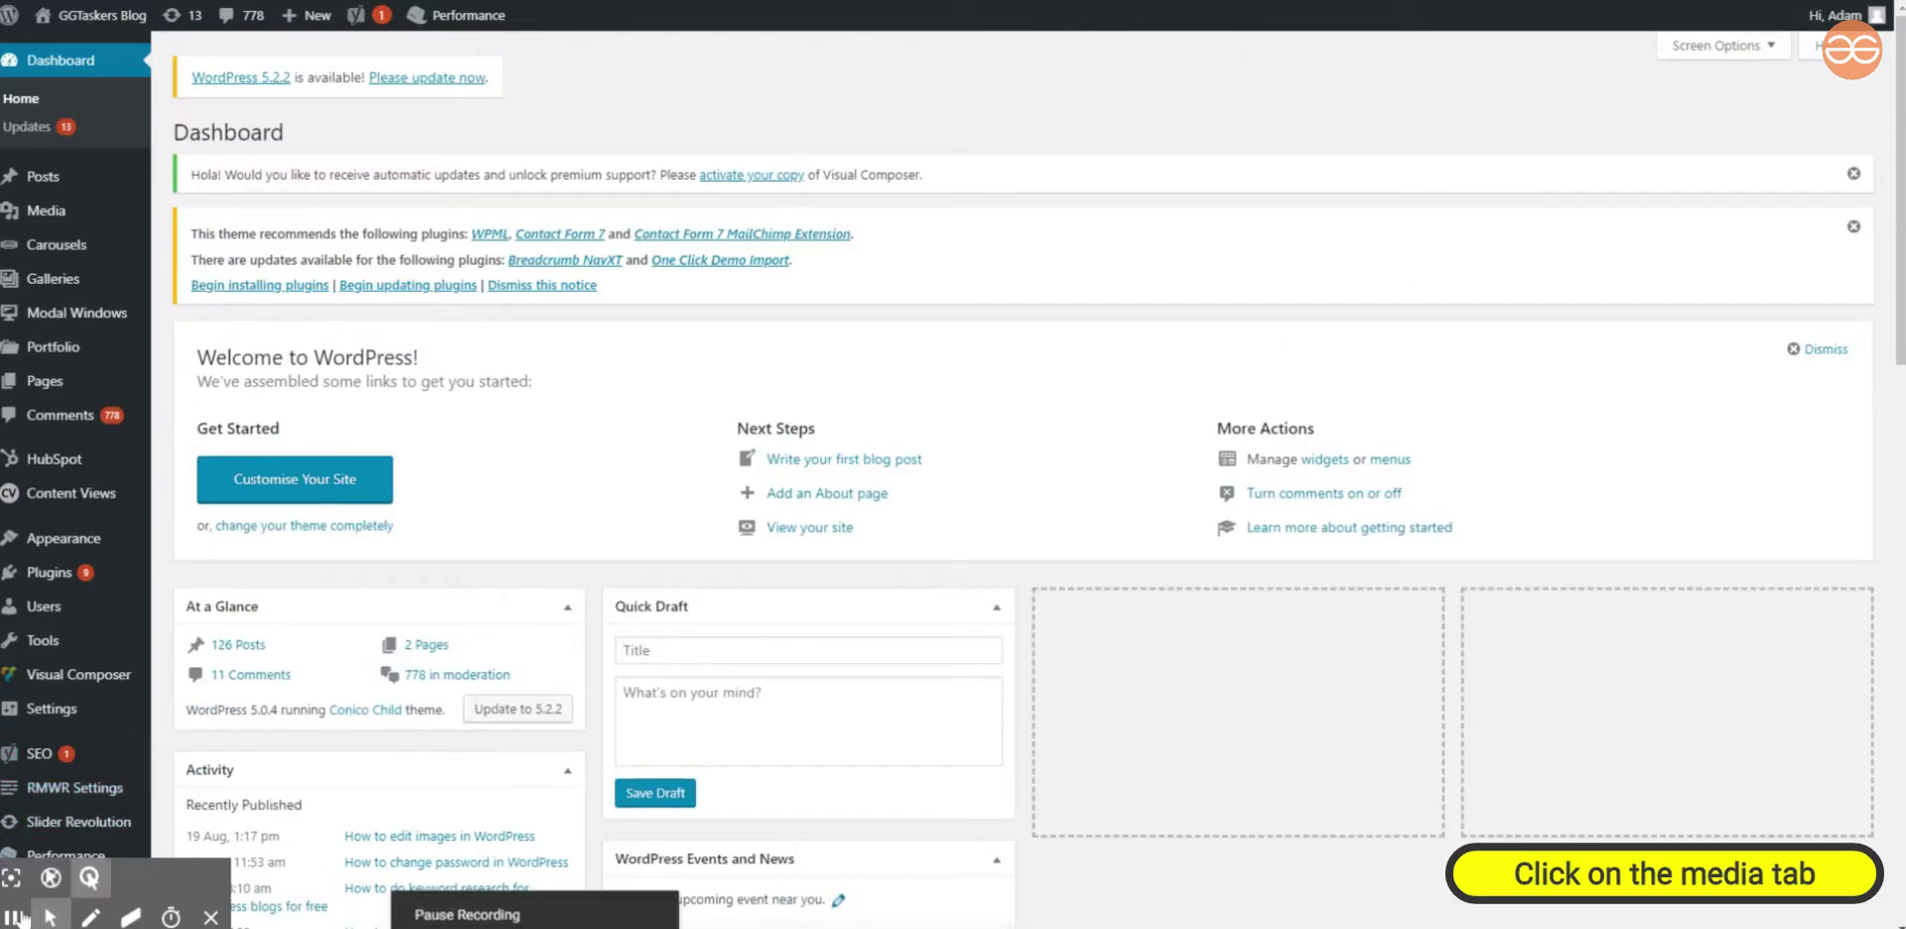
Step: Open the attachment details of the "How to edit images in WordPress" image from the media library
left_click(11, 878)
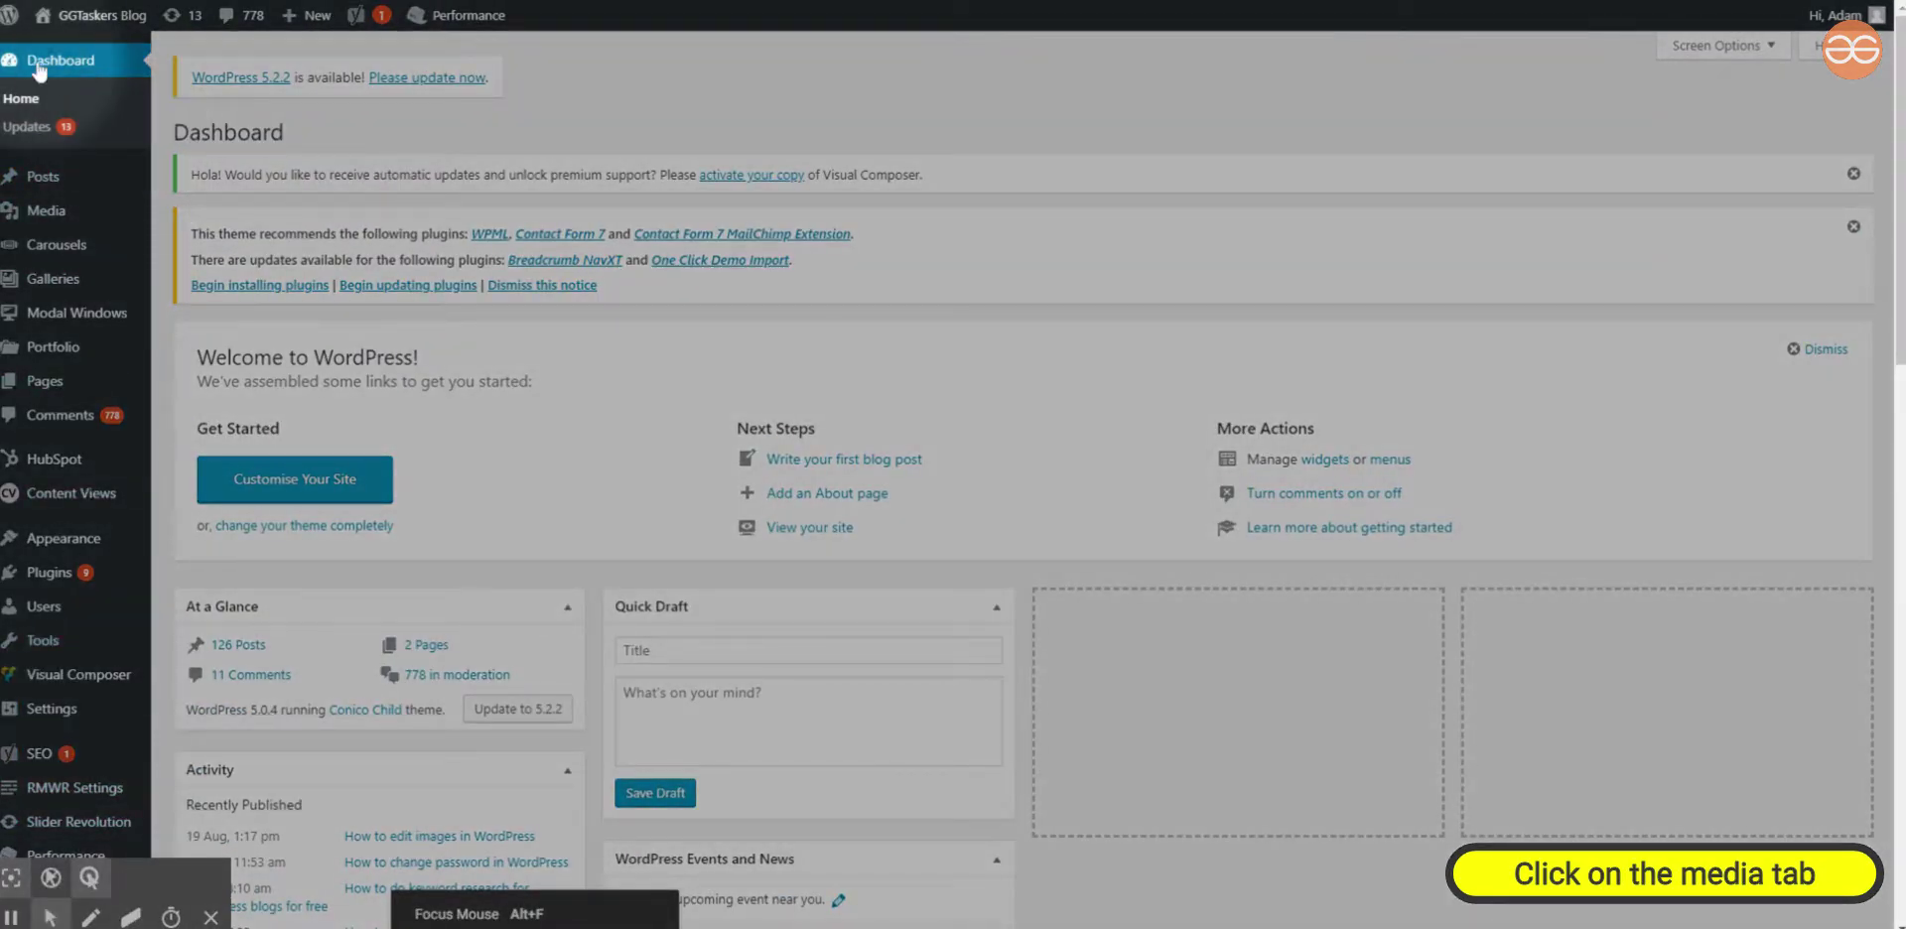
mouse_move(42, 210)
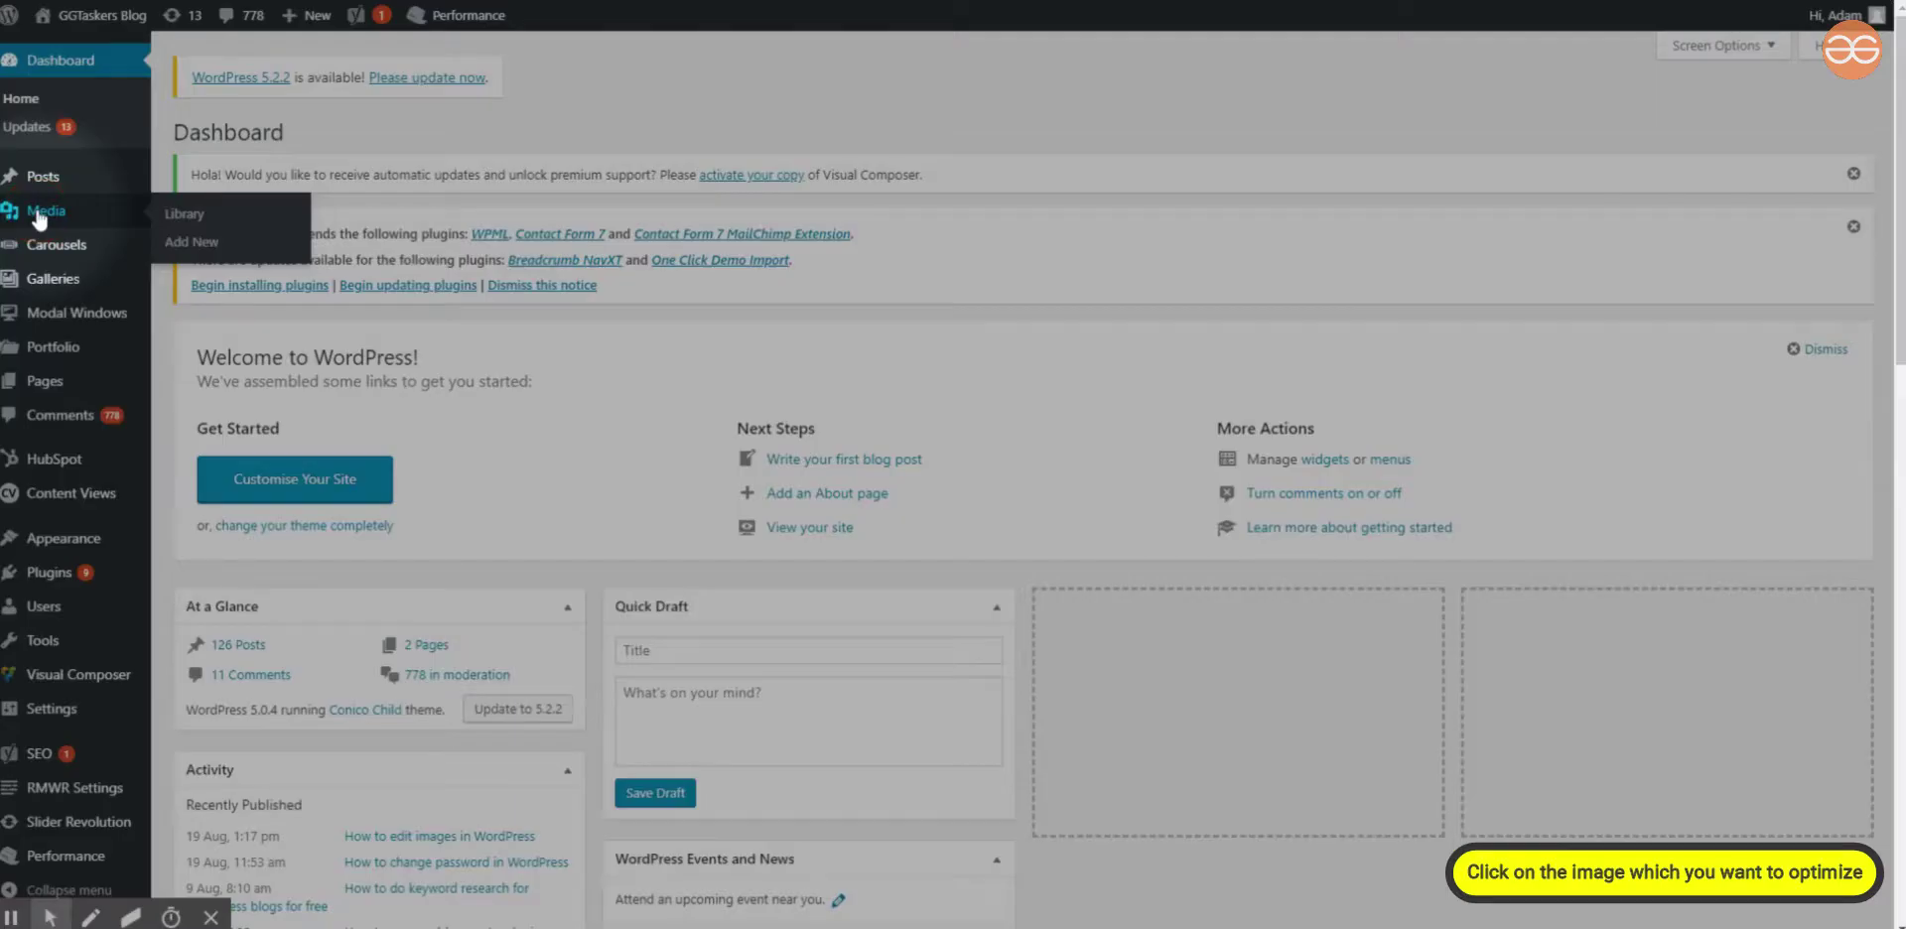
left_click(39, 218)
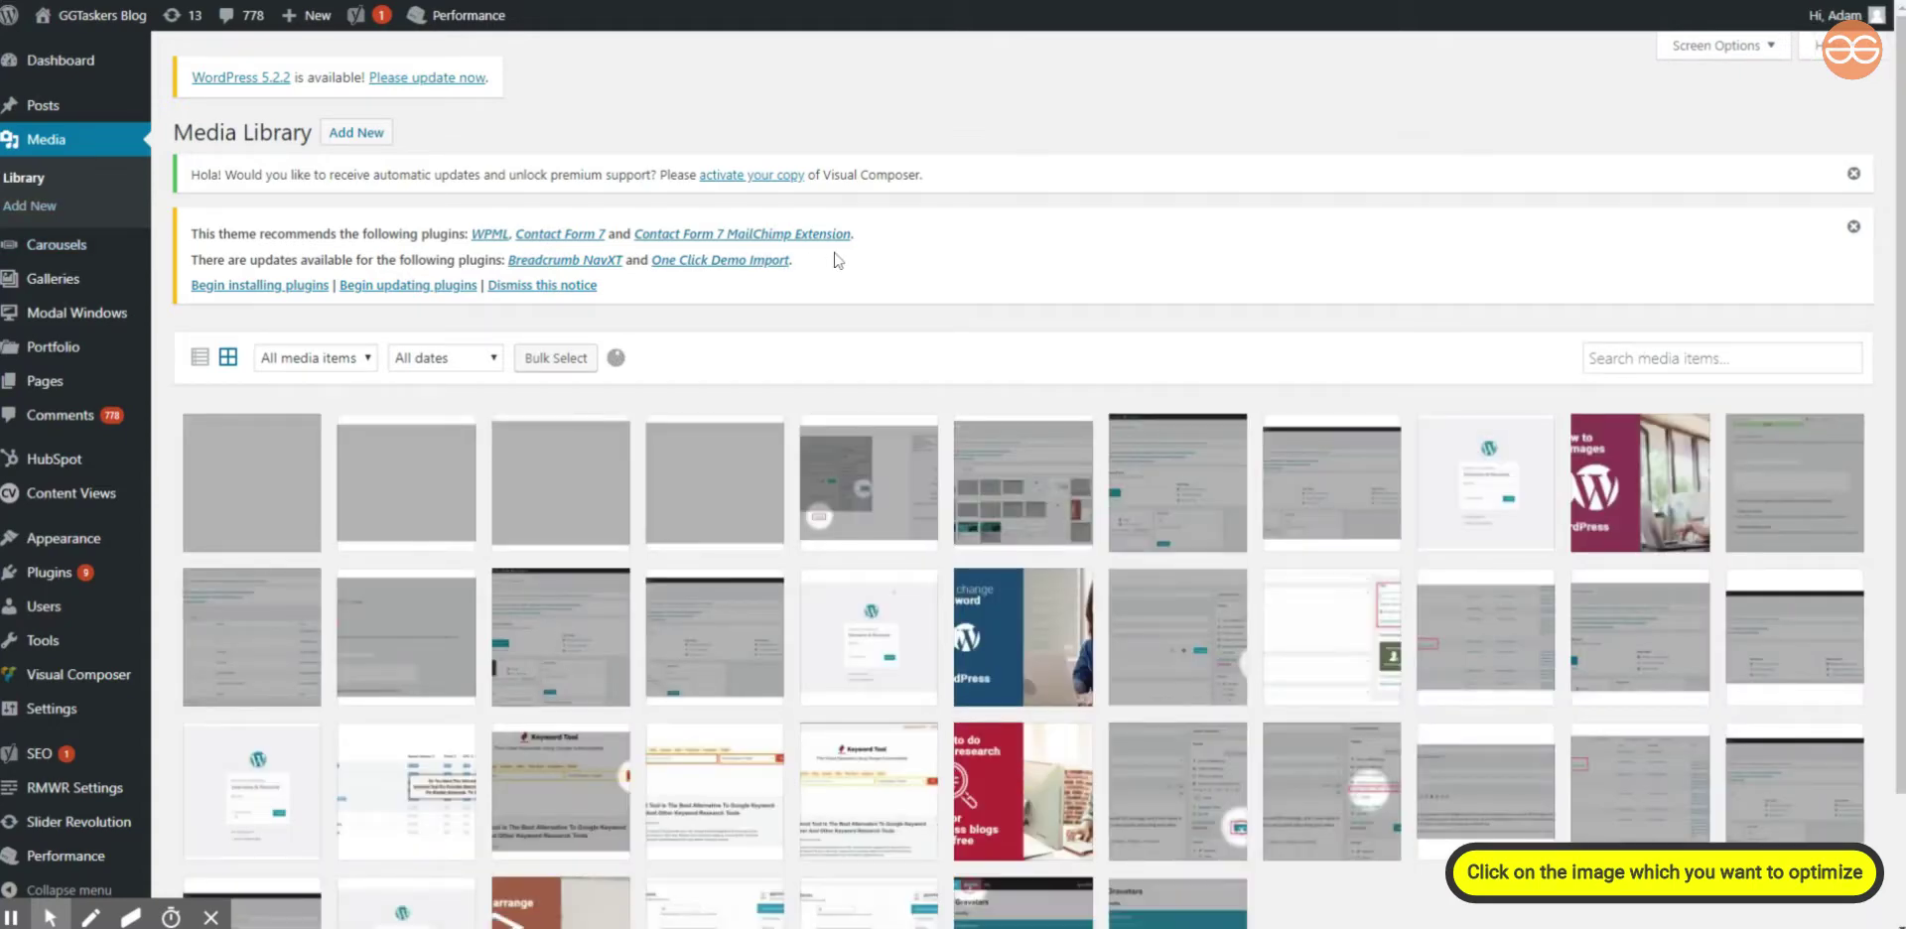
scroll(837, 261, "down", 5)
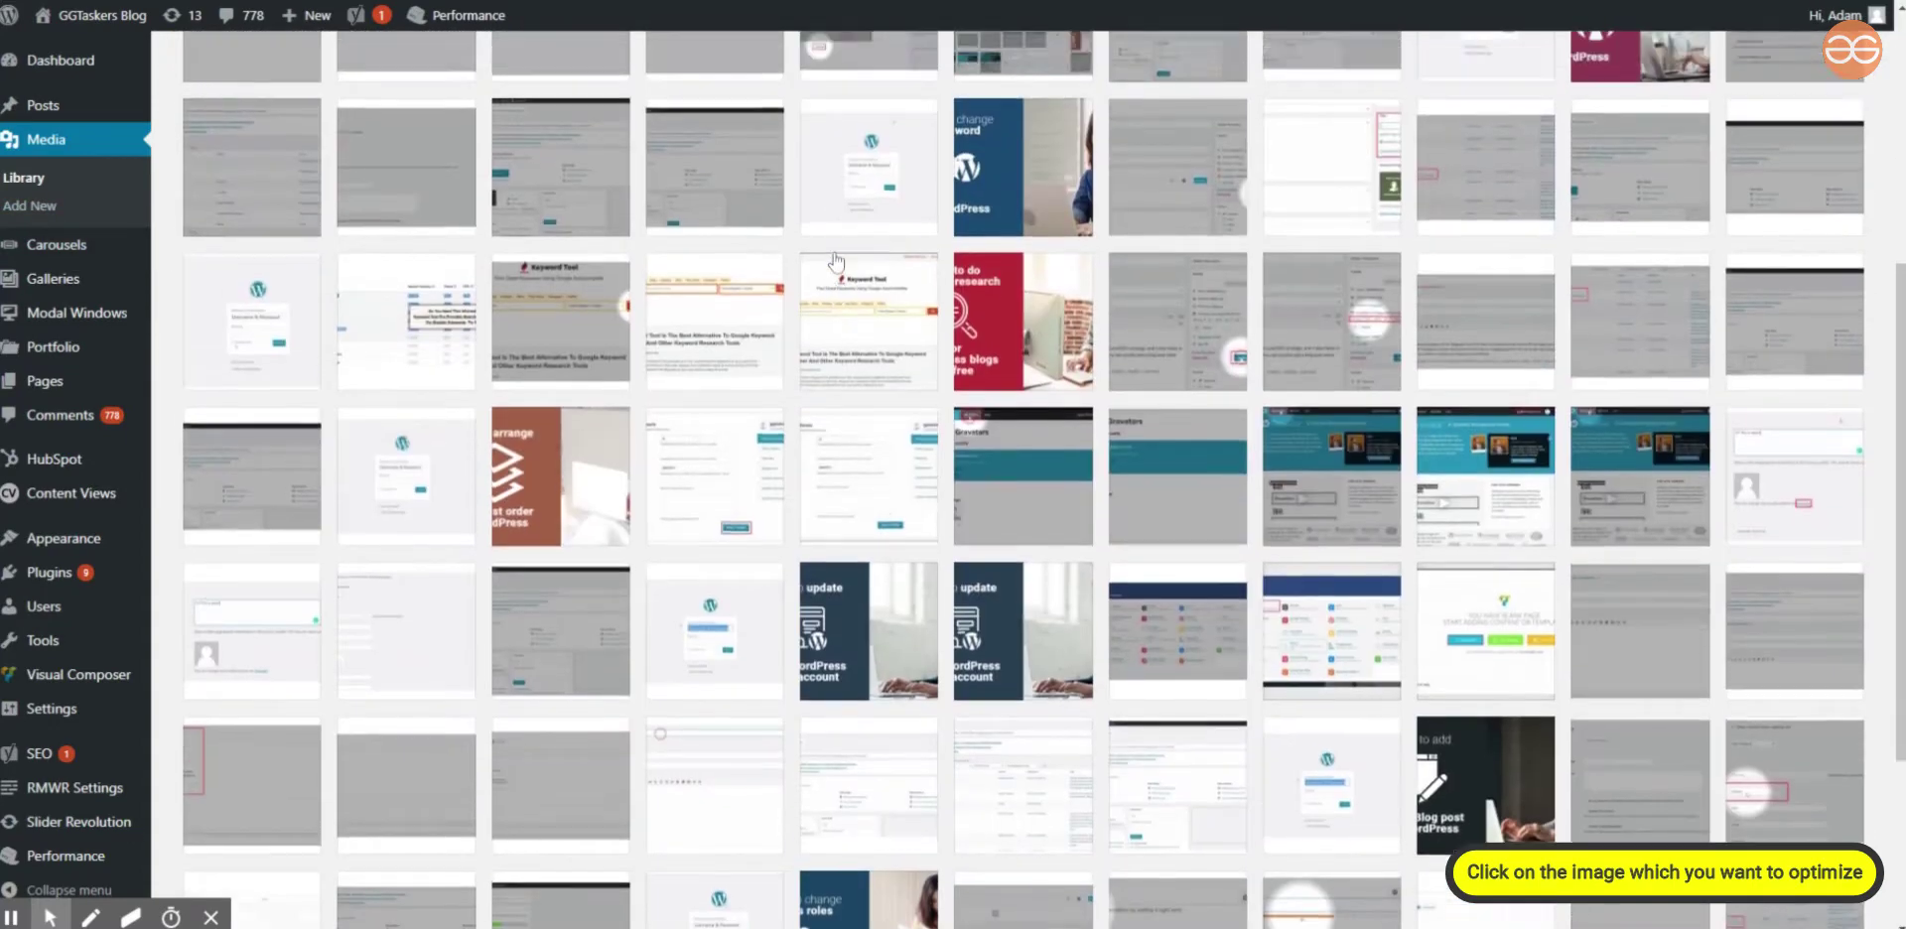
scroll(837, 261, "up", 5)
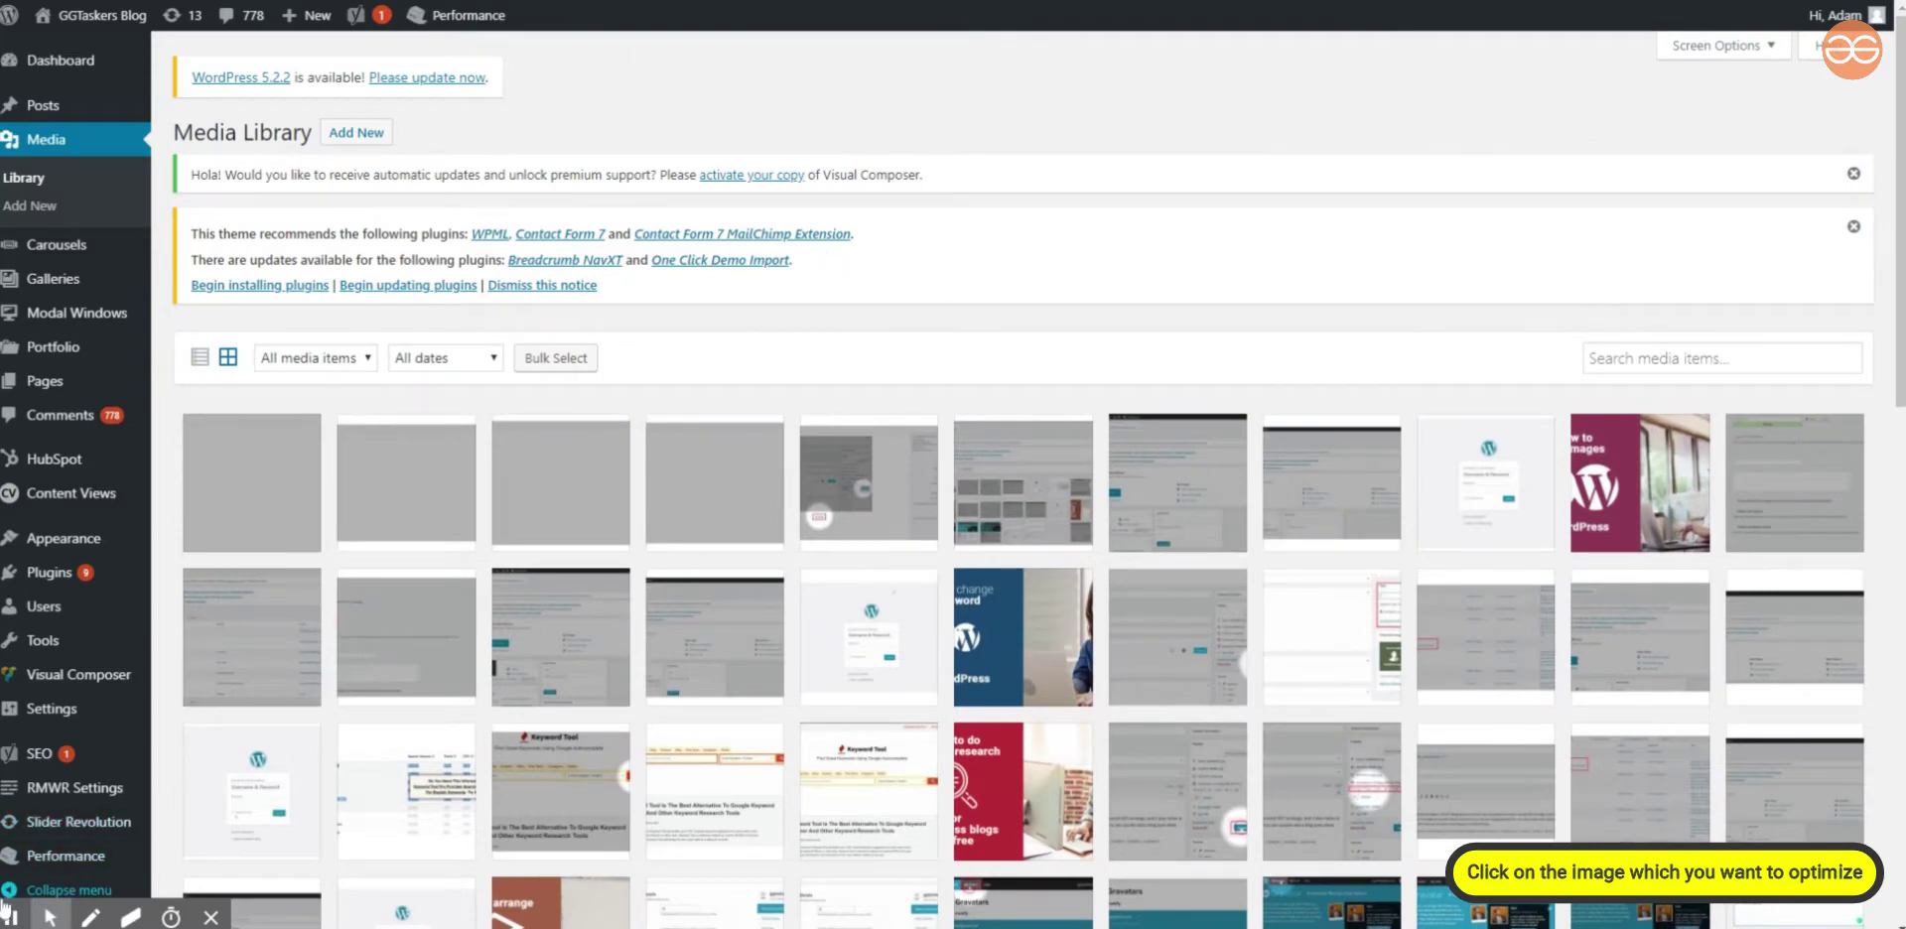
left_click(89, 878)
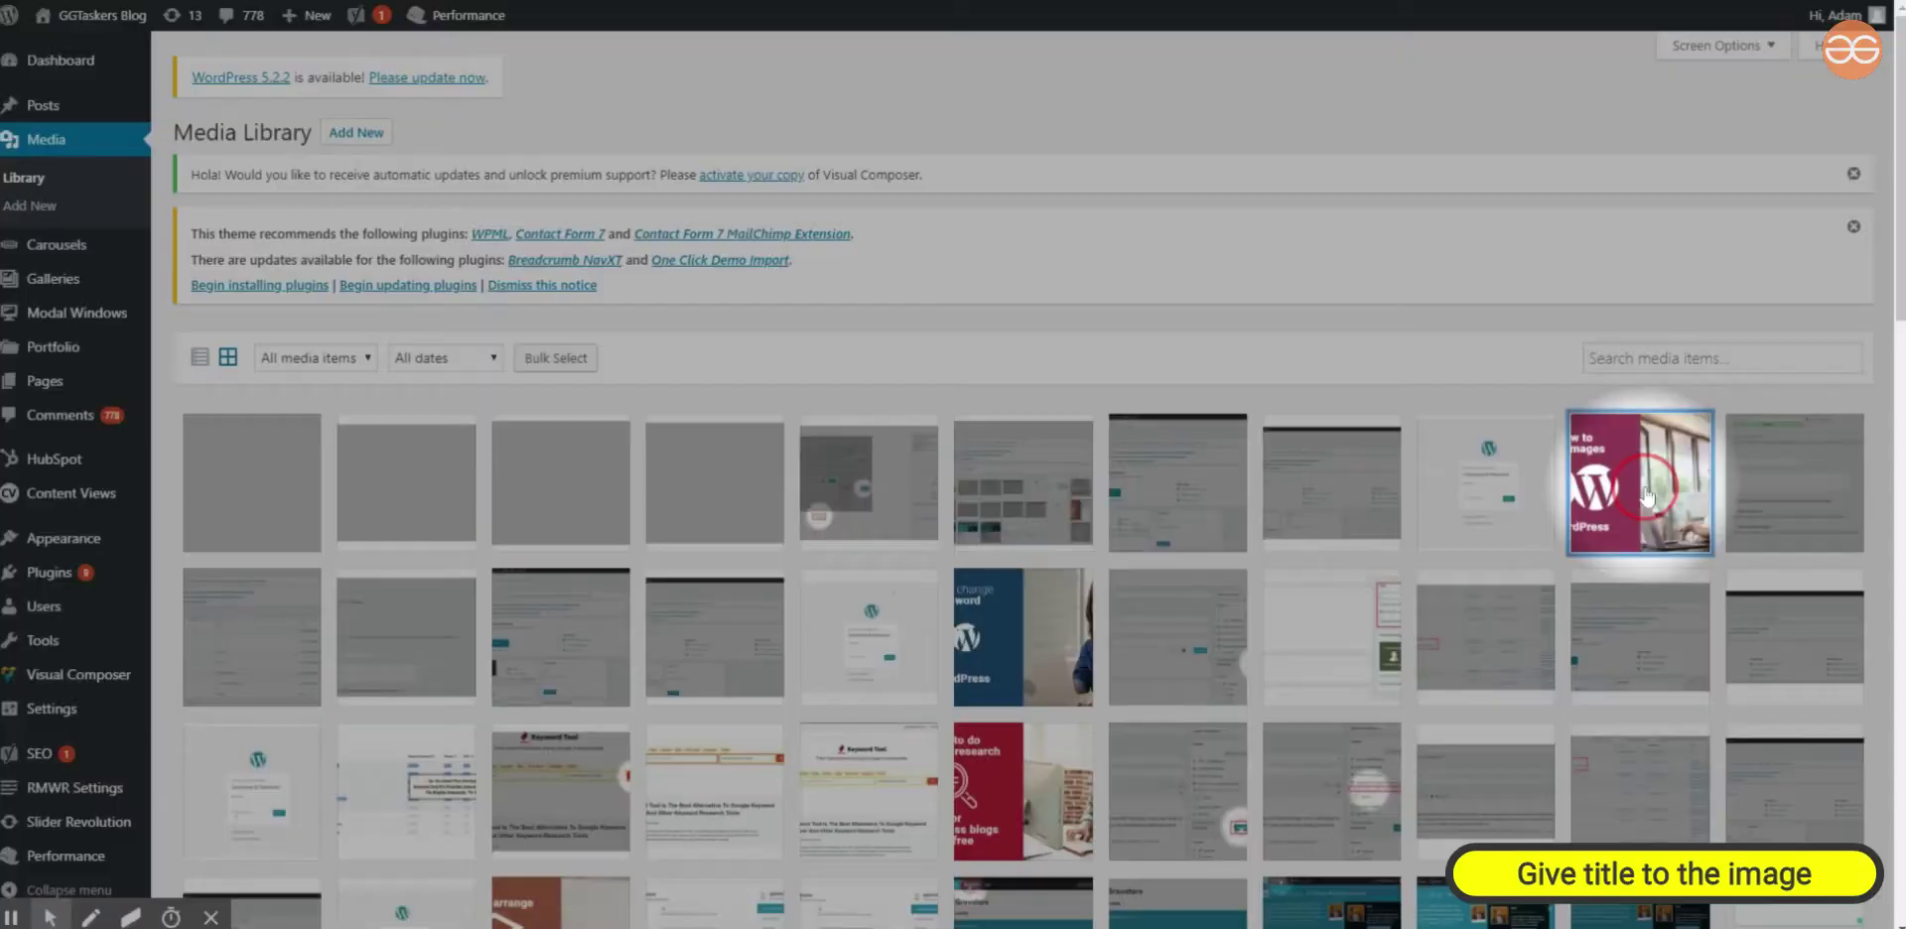
left_click(1647, 497)
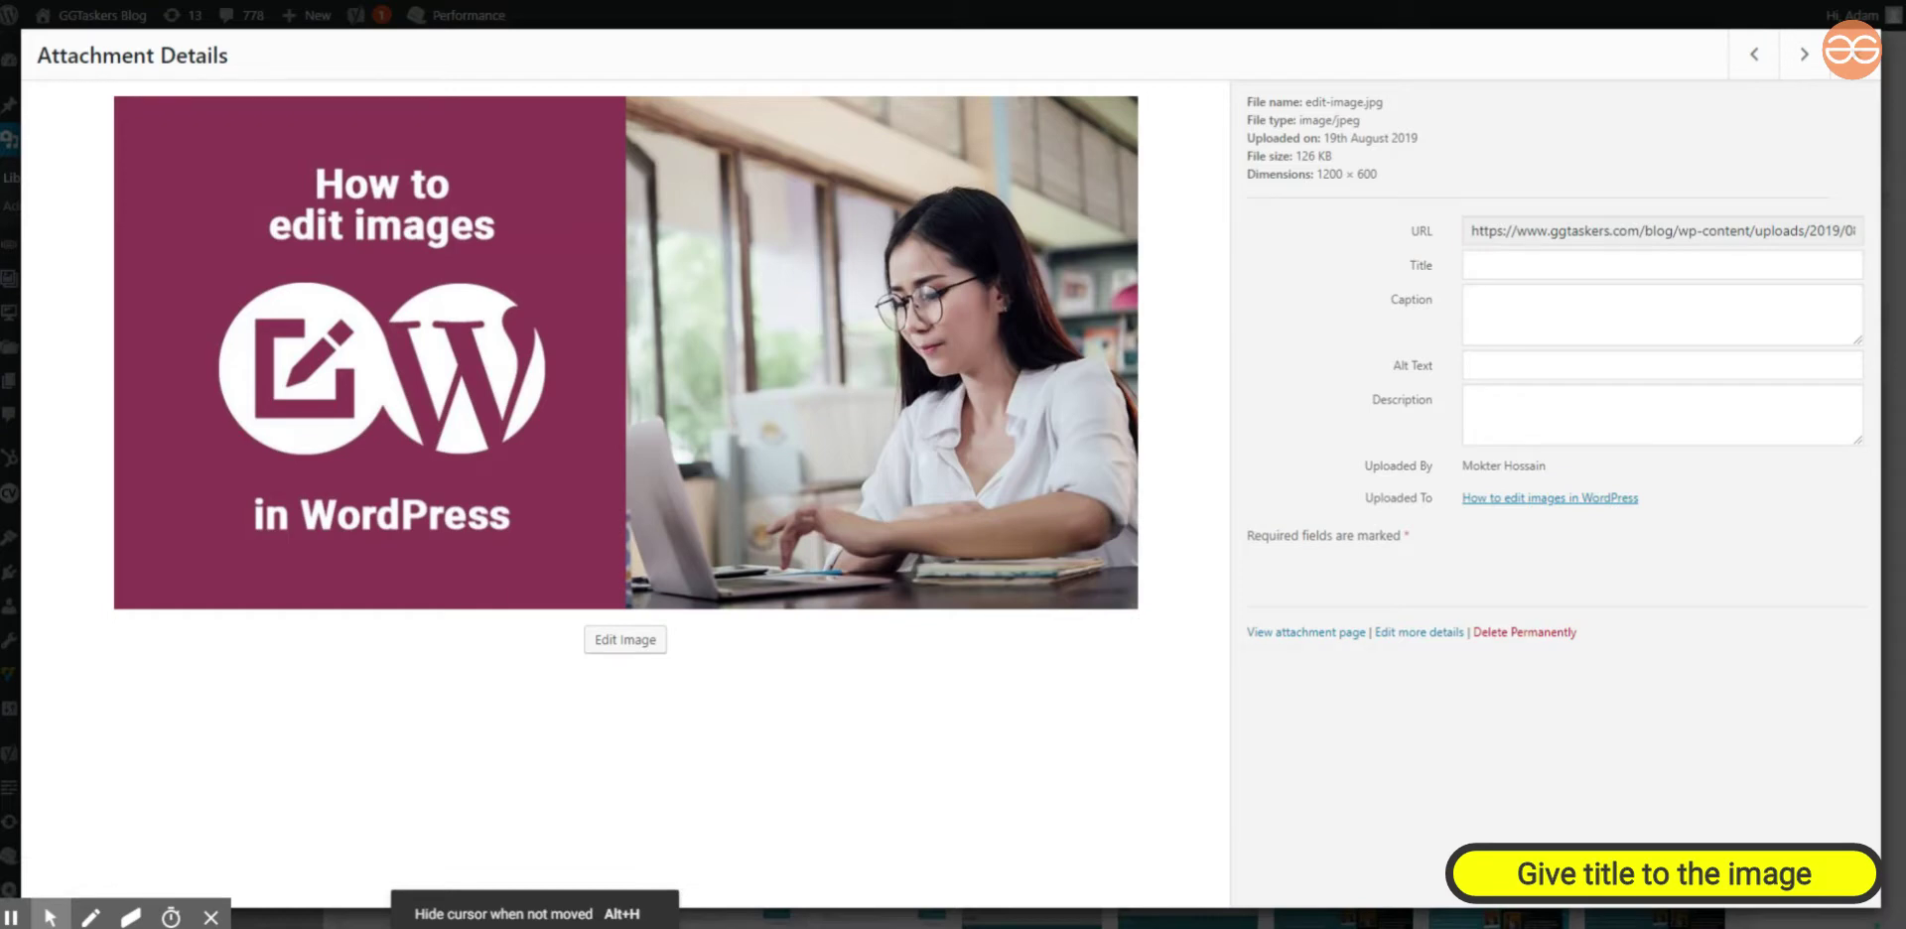
Step: Set the image's title to "How to edit images in WordPress"
left_click(1504, 268)
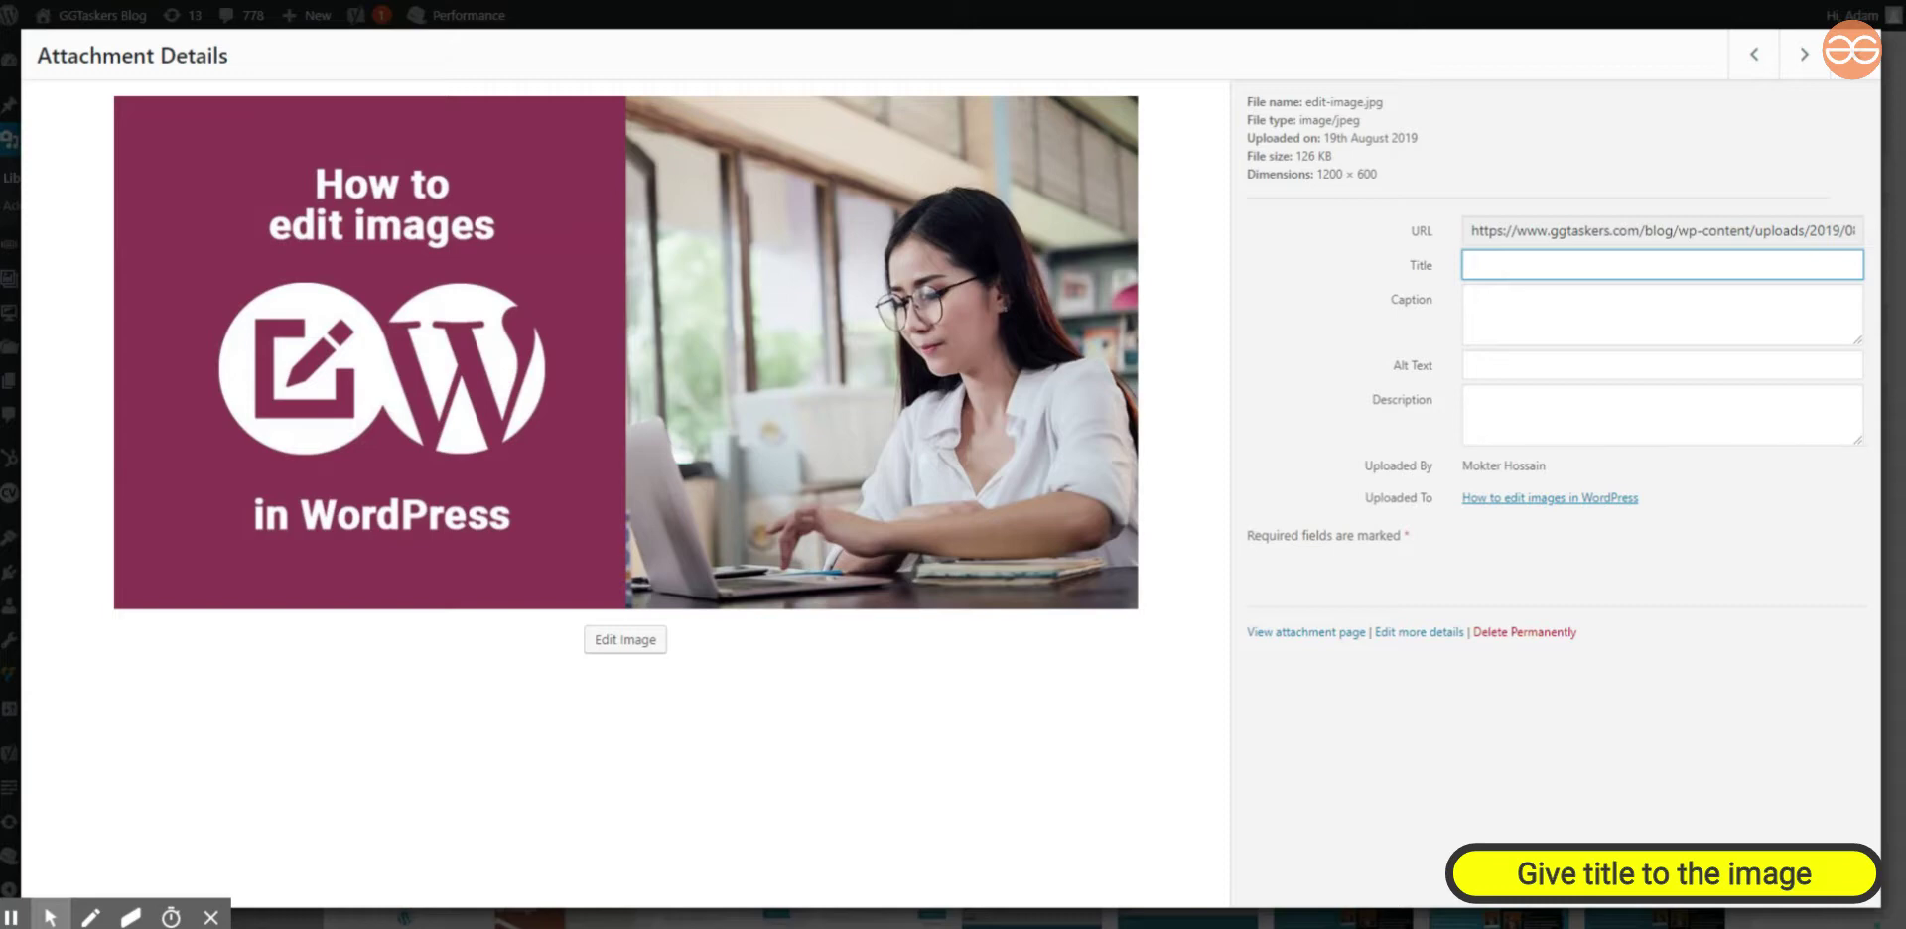
type("H")
type("ot")
type("w to ")
type("edit")
type(" images ")
type("on")
key("BackSpace")
key("BackSpace")
type("in WordPress")
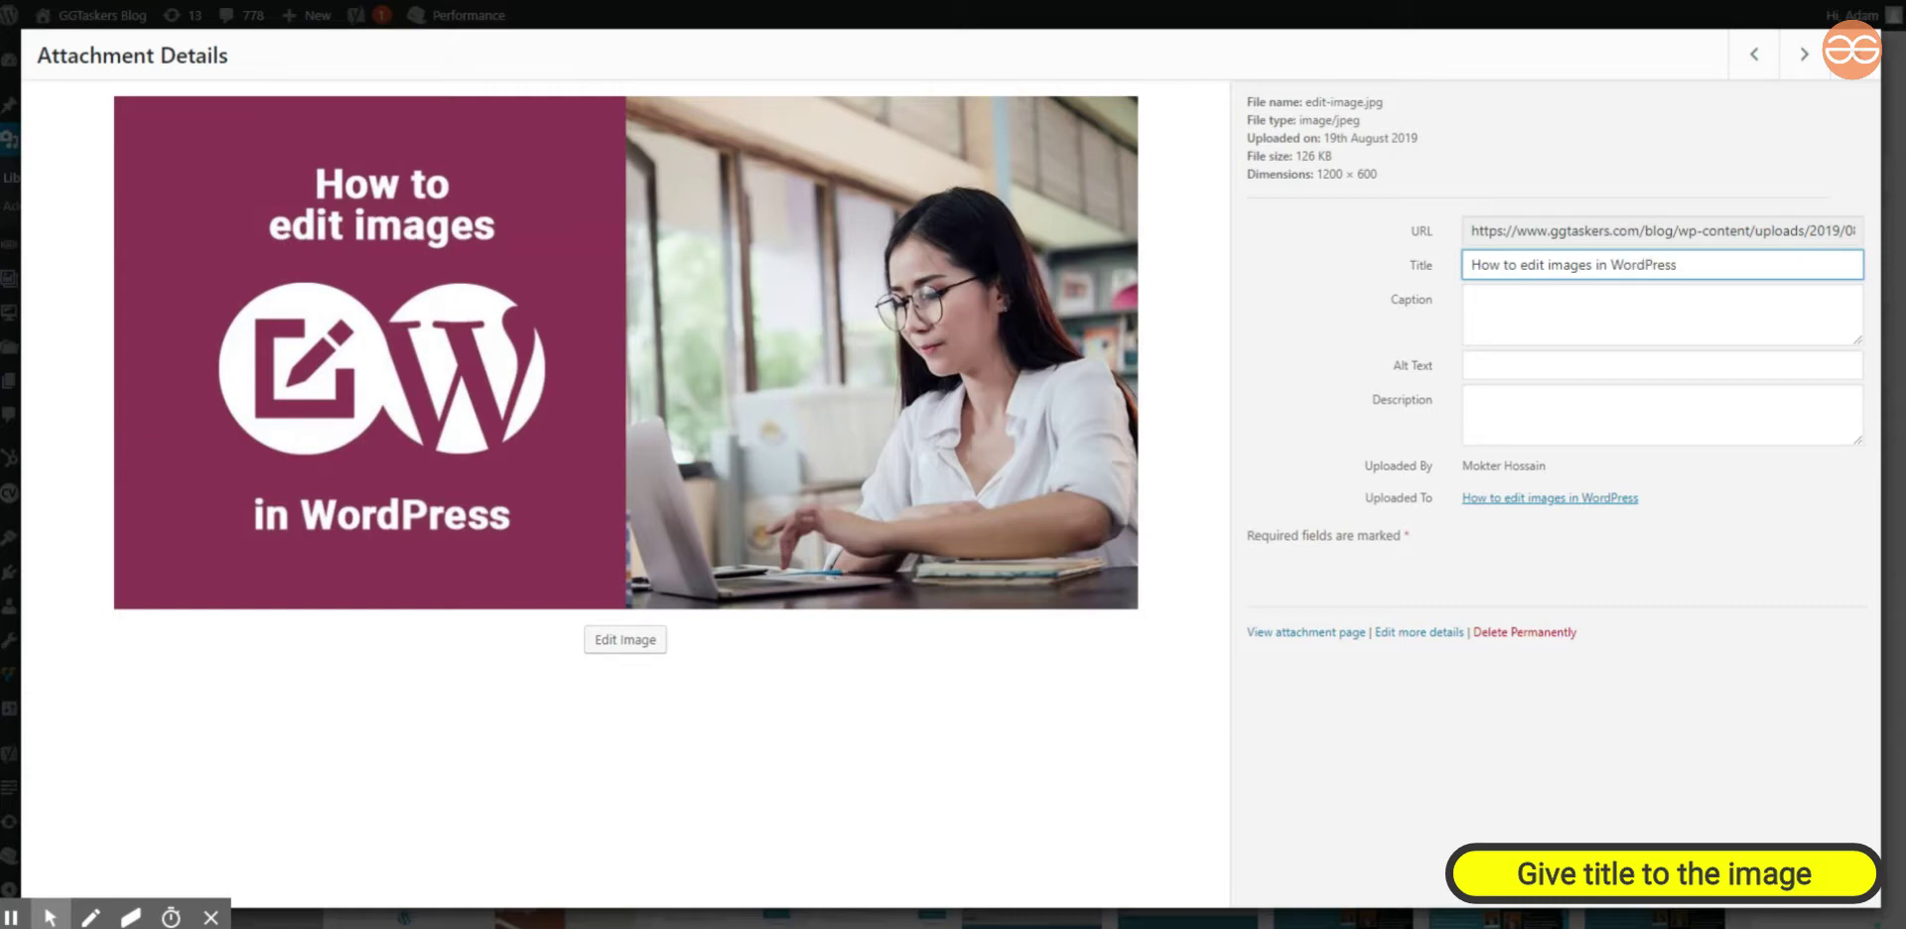
left_click_drag(1688, 266, 1455, 283)
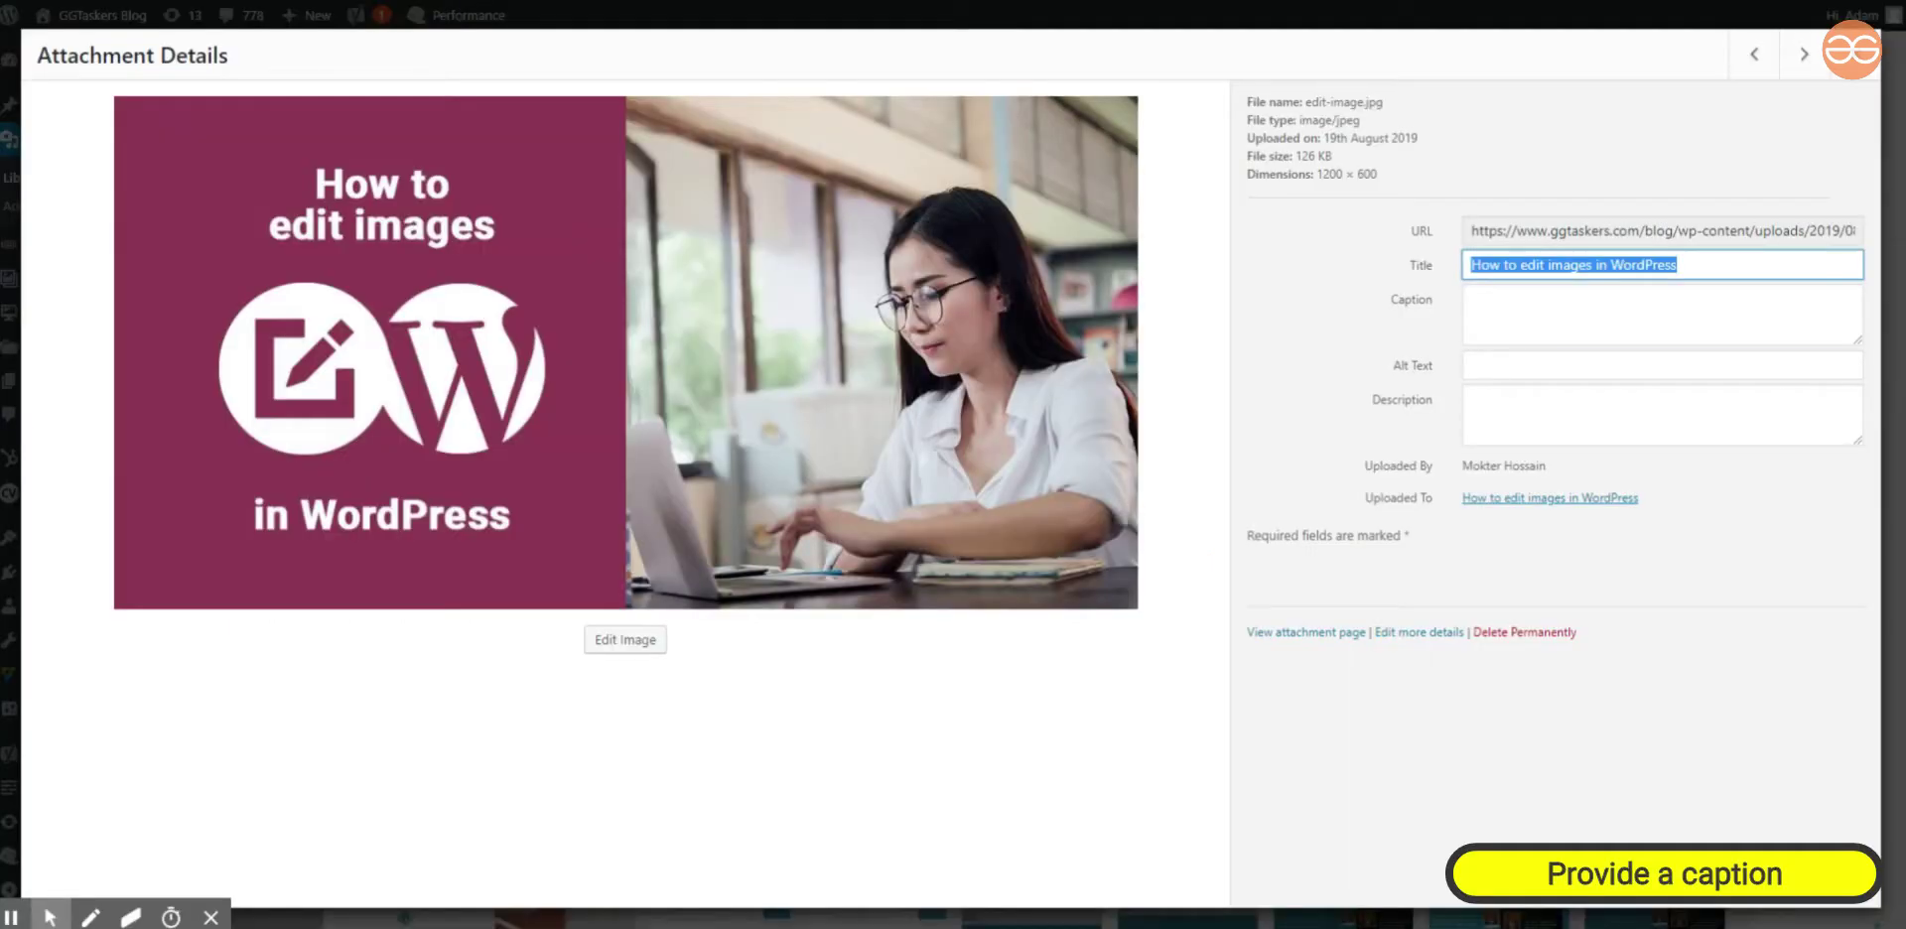
Step: Enter the image caption "This is how you can do basic edits"
left_click(1515, 304)
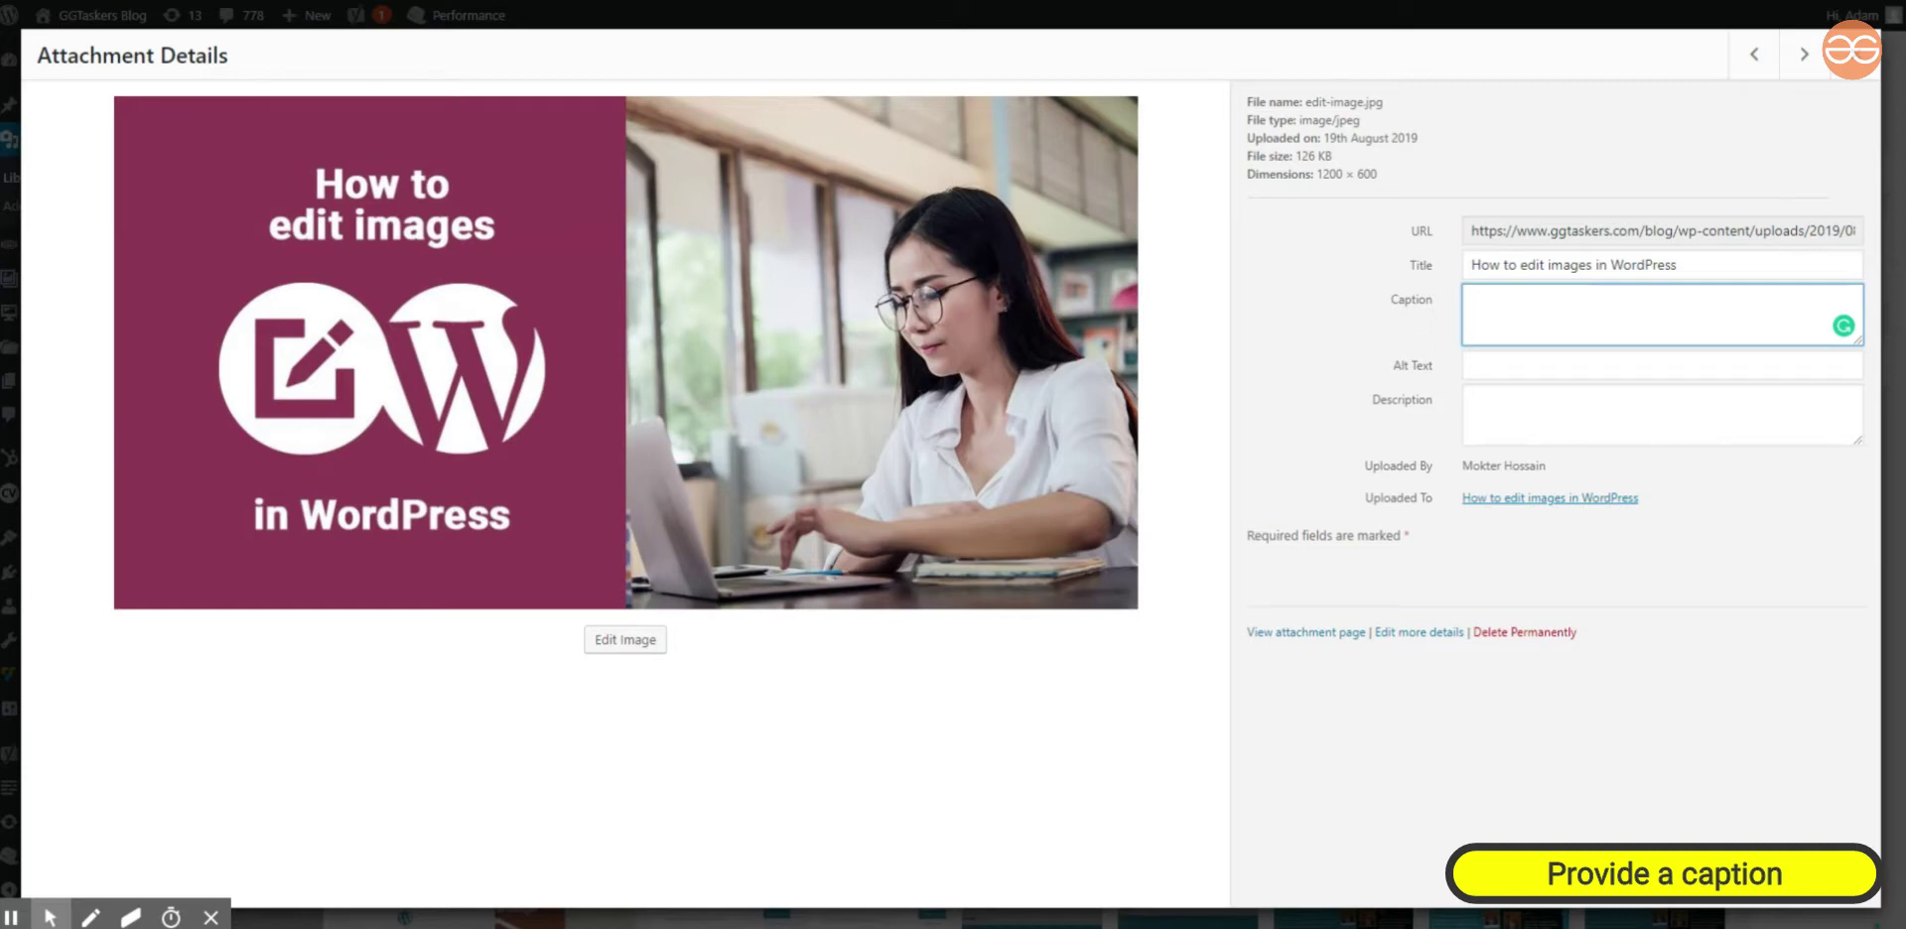
type("This is how you can e")
key("BackSpace")
type("do basic edit")
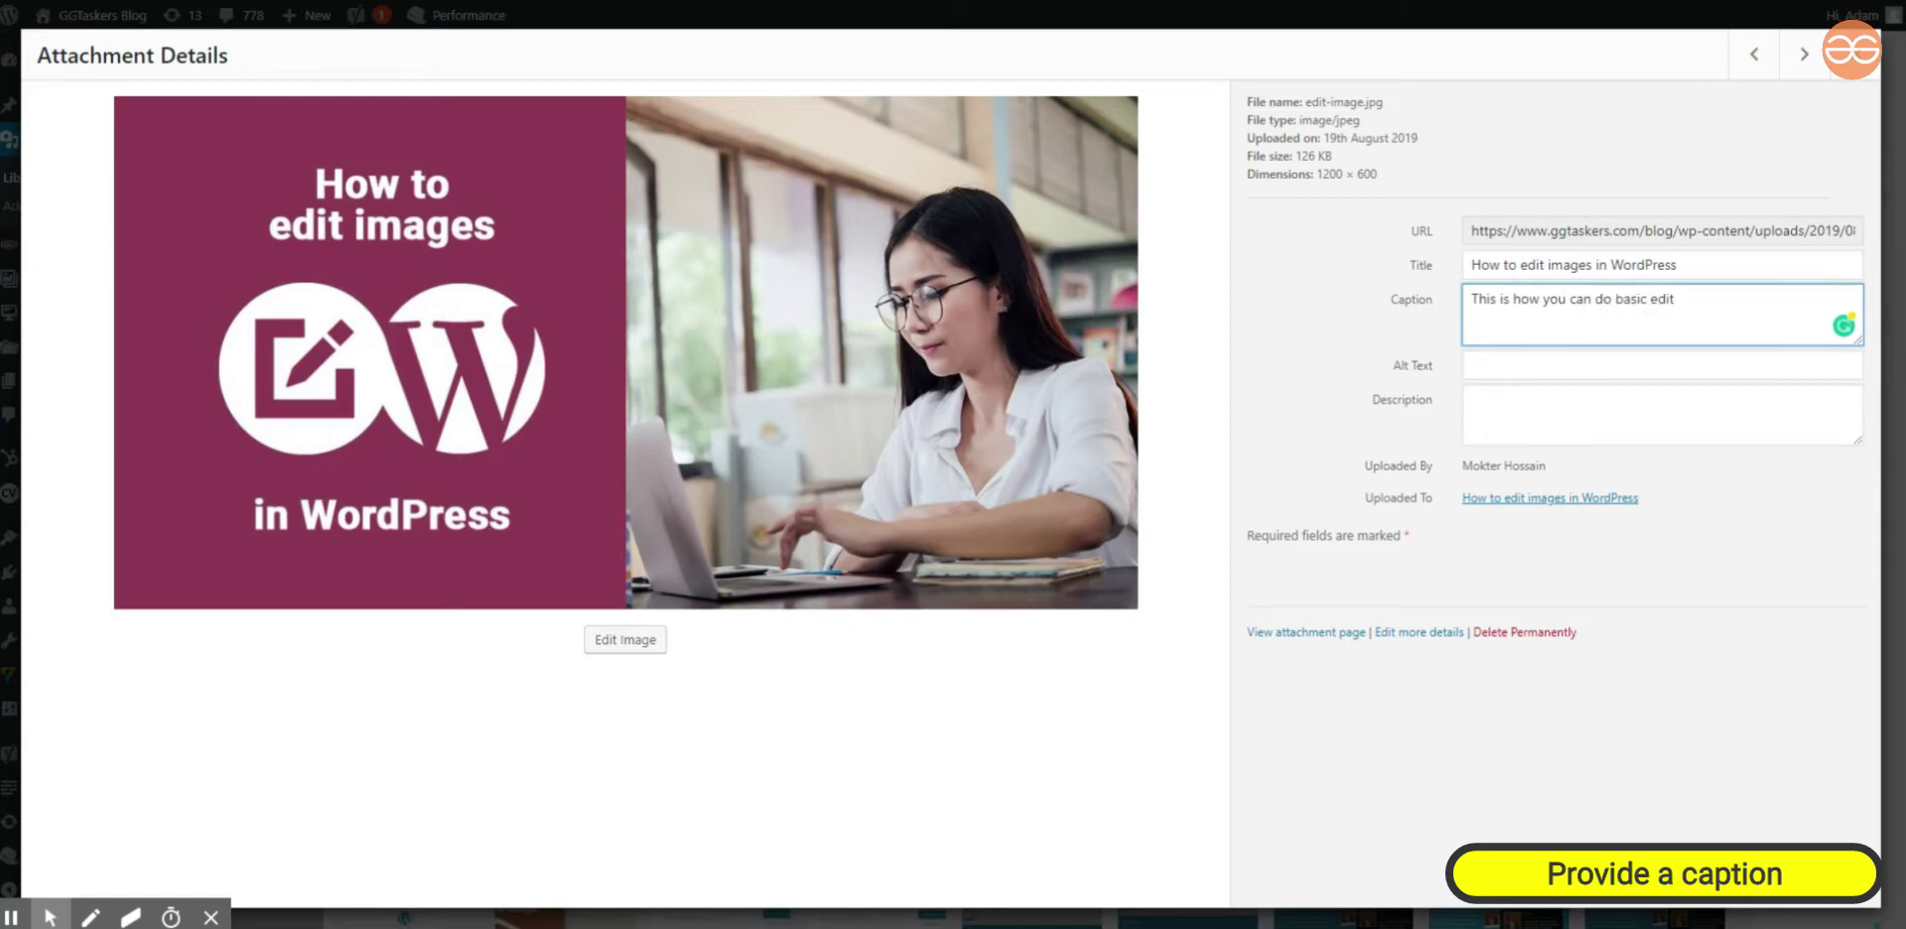
type("s o")
key("BackSpace")
Step: Set the image's alt text to "Edit images on WordPress"
left_click(1489, 366)
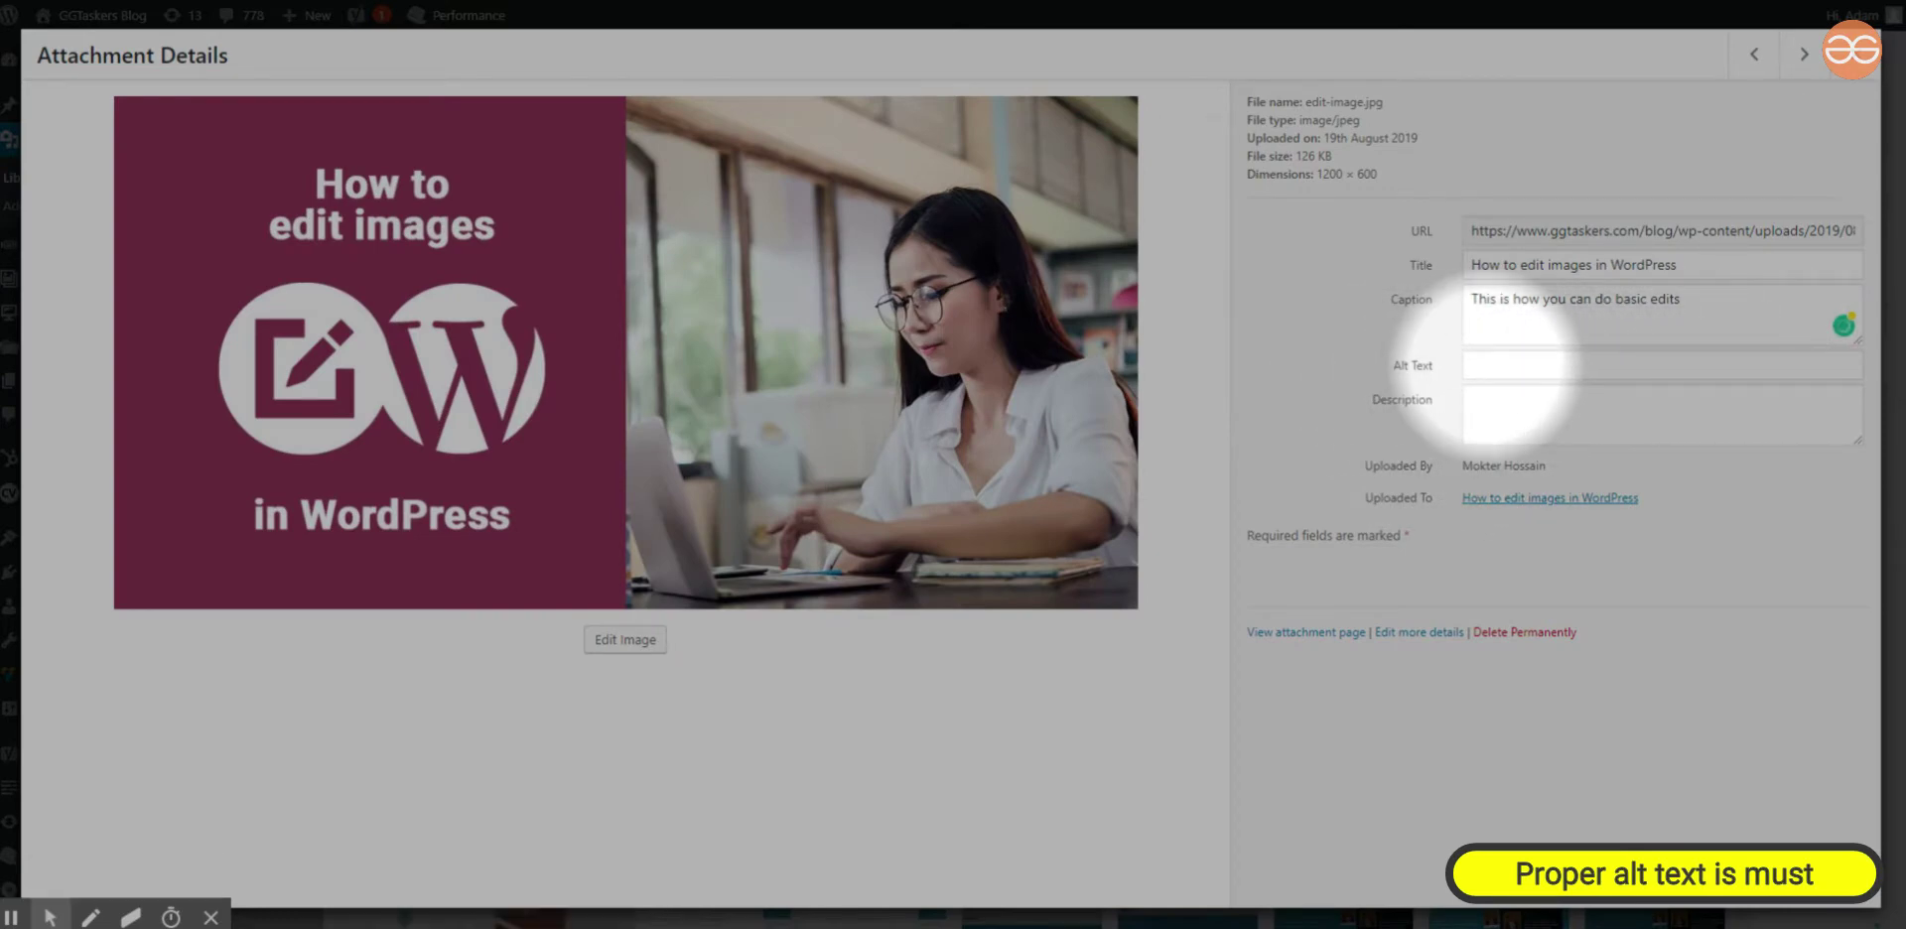
left_click(1484, 365)
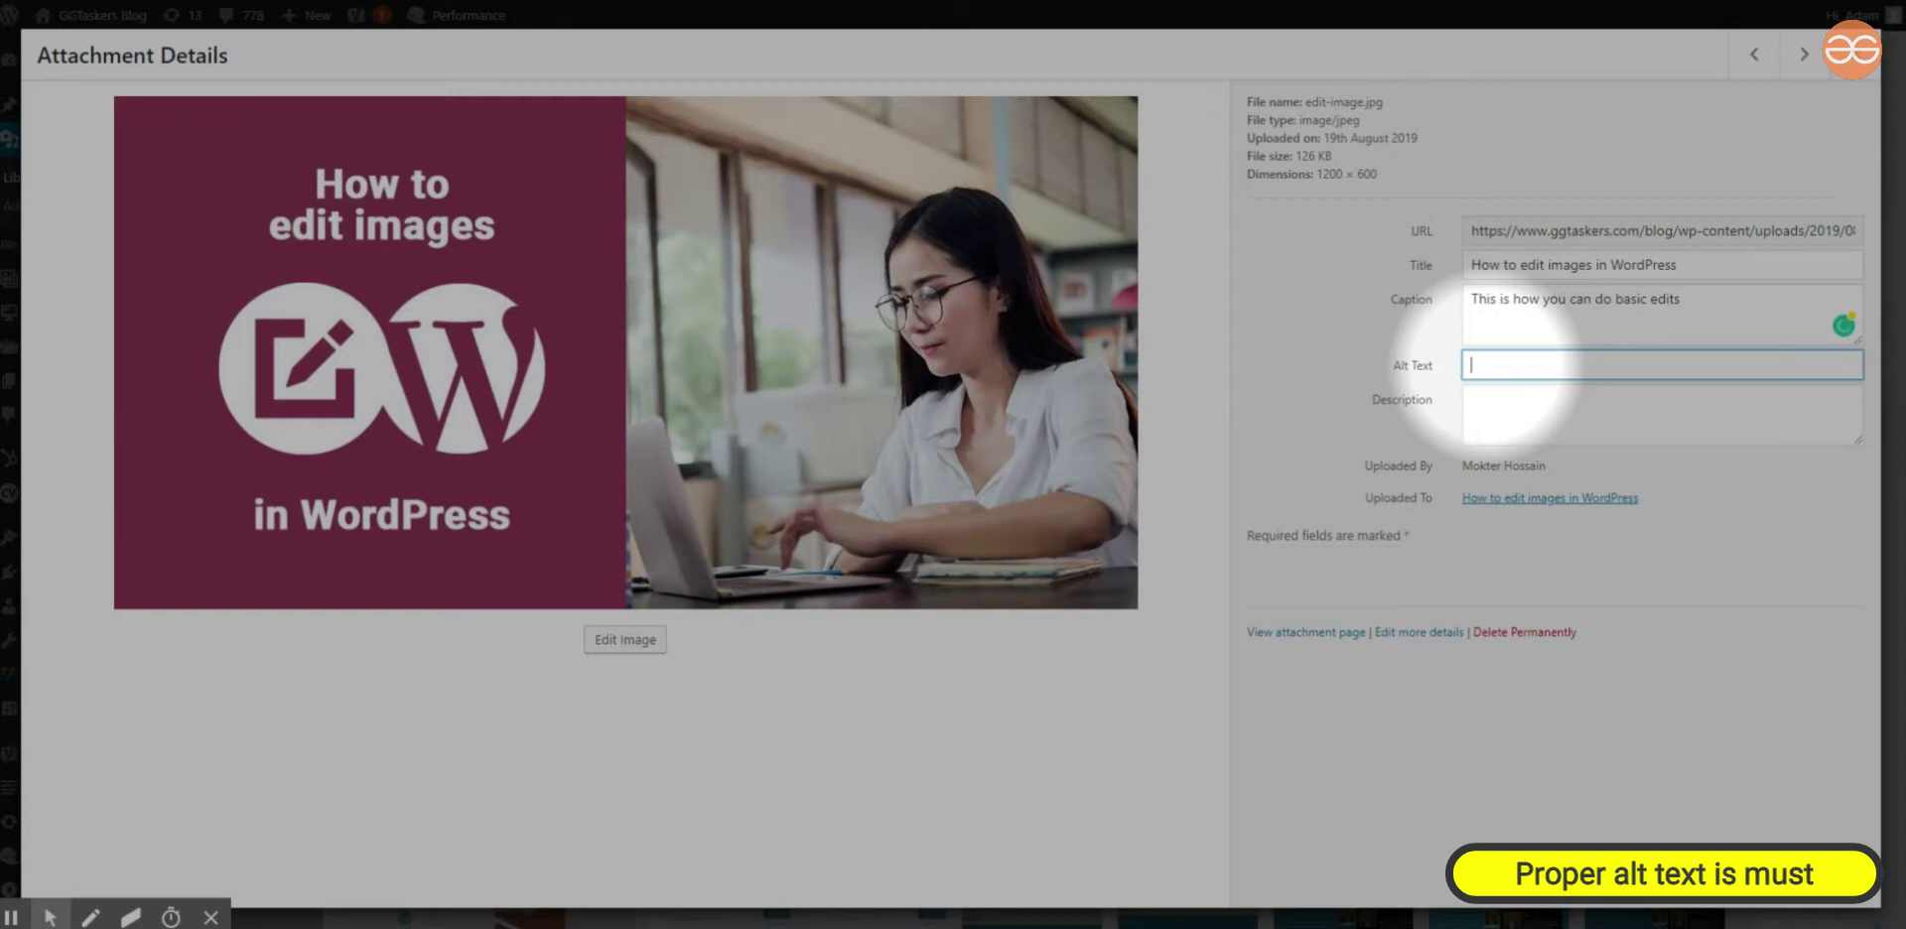
type("Edit")
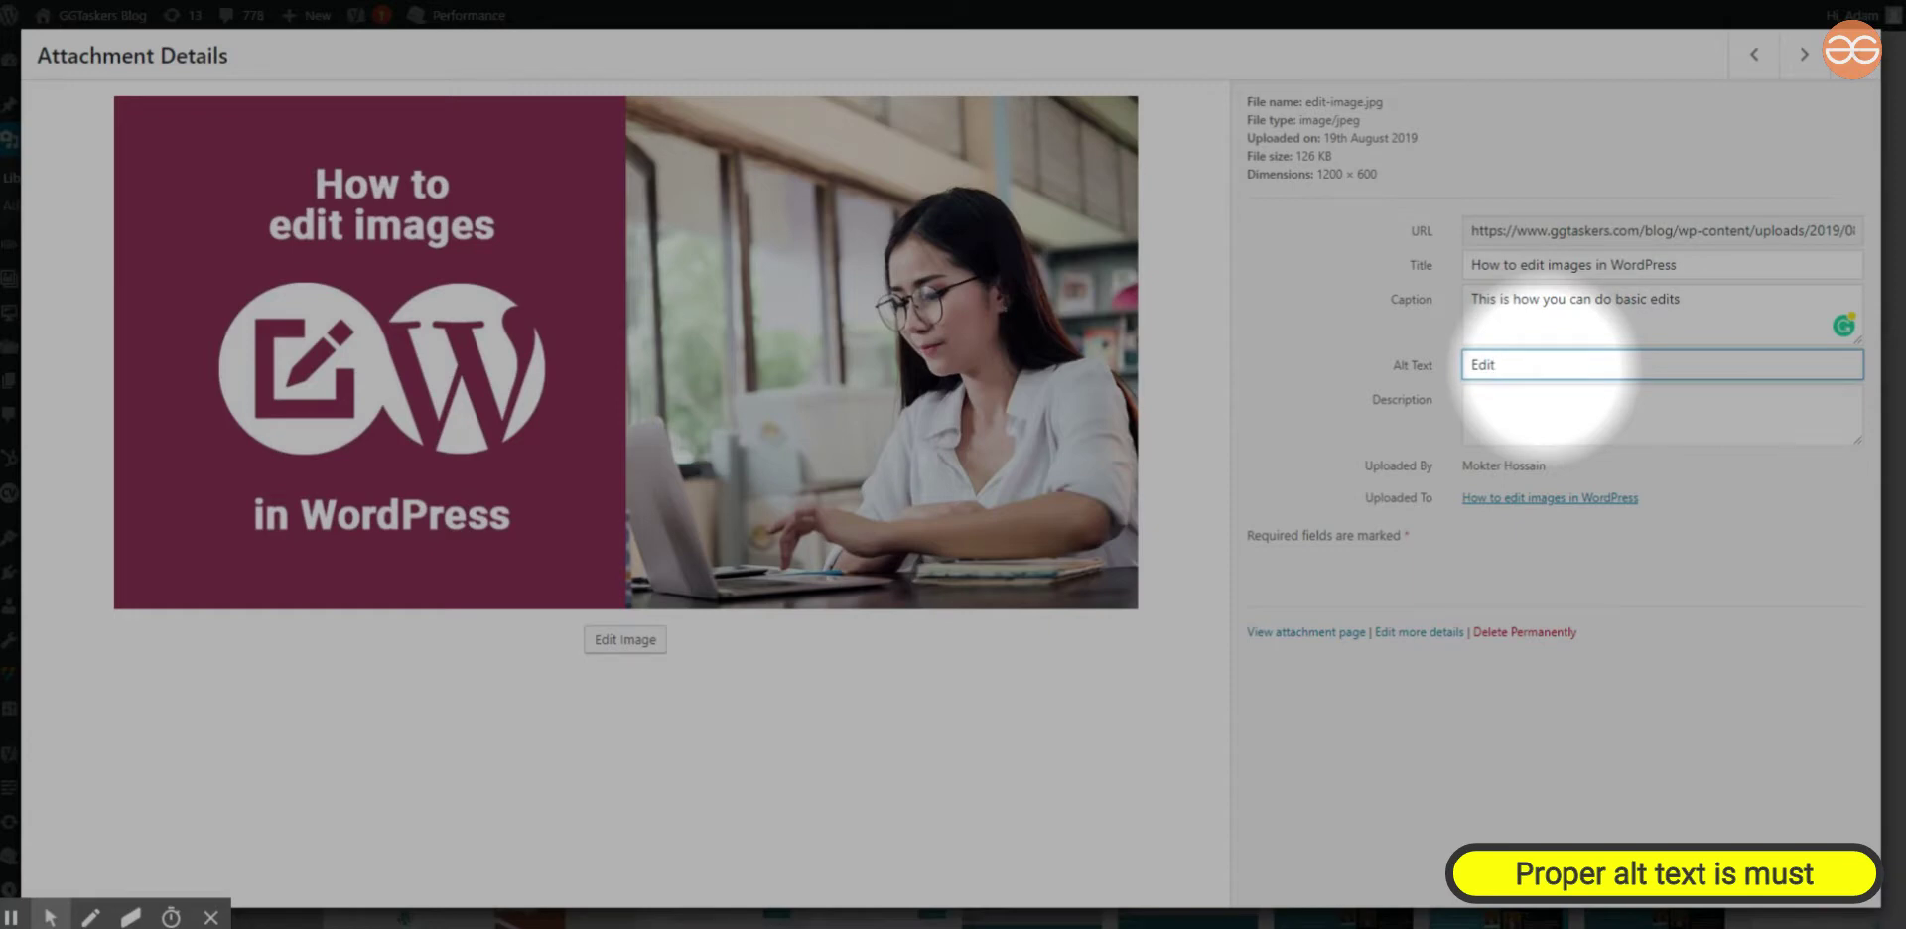
type("images on WordPress")
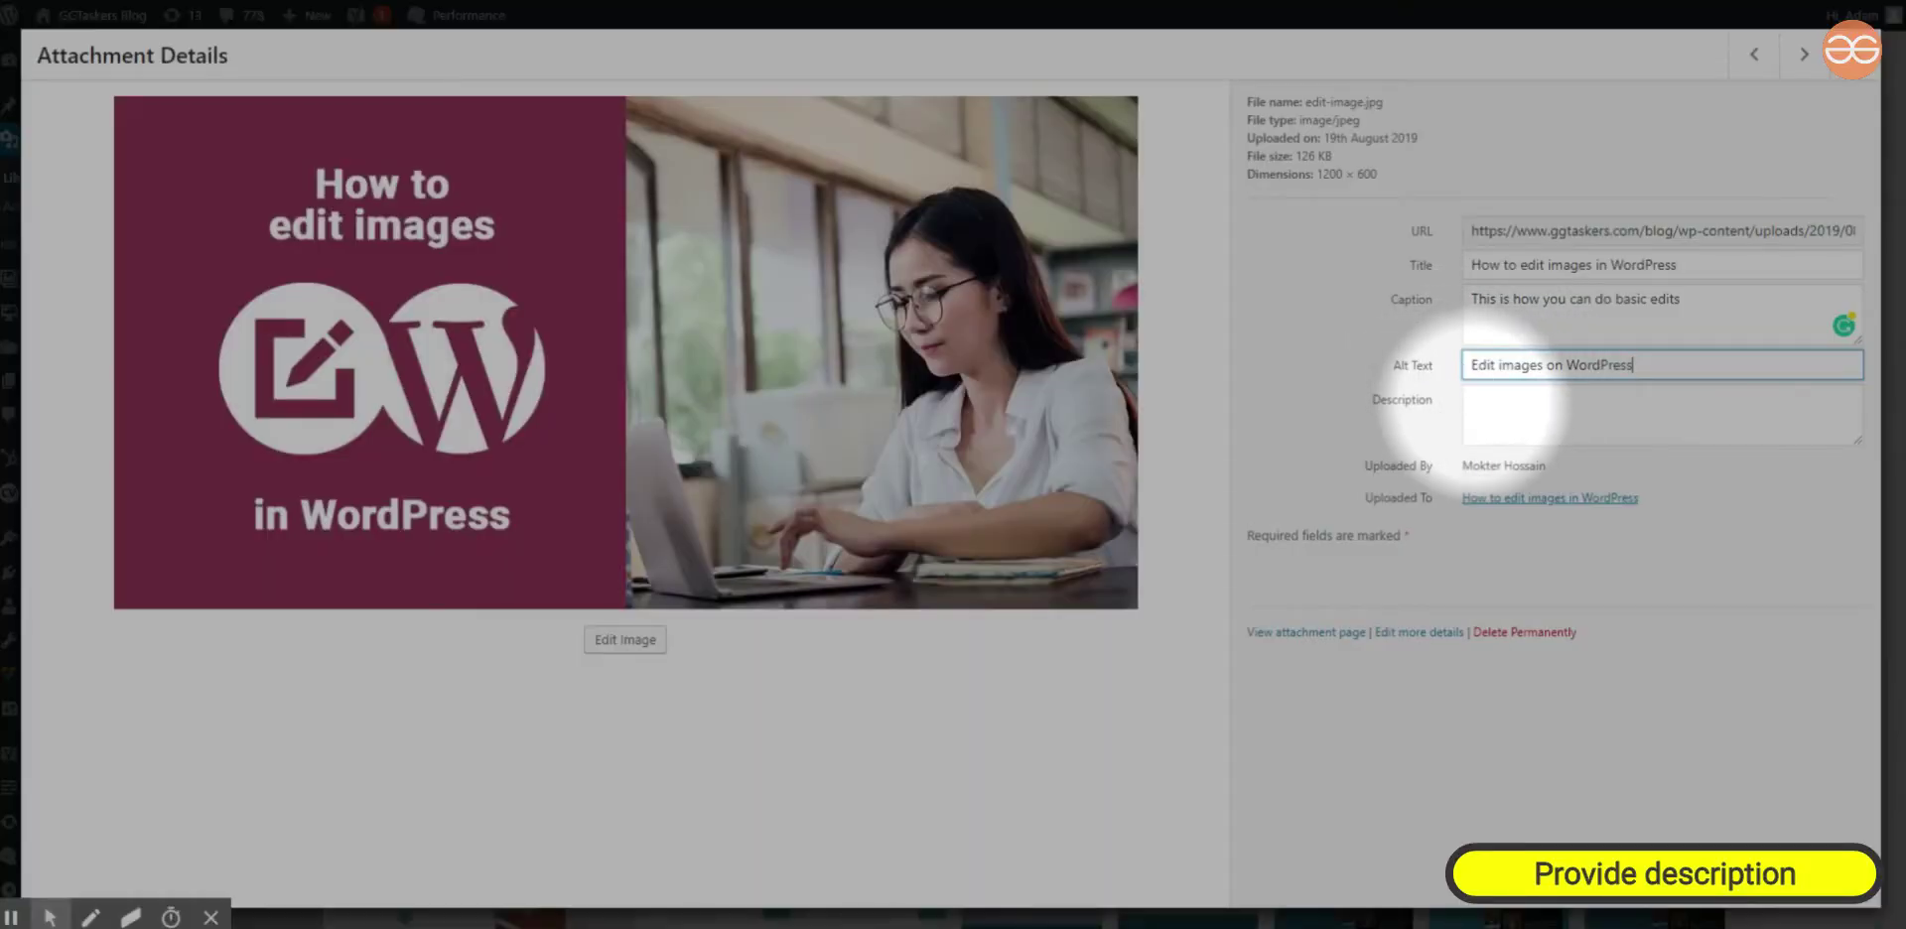
Step: Set the description to "This blog is about how you can edit the images which you uploaded on WordPress website with using any tools."
left_click(1471, 402)
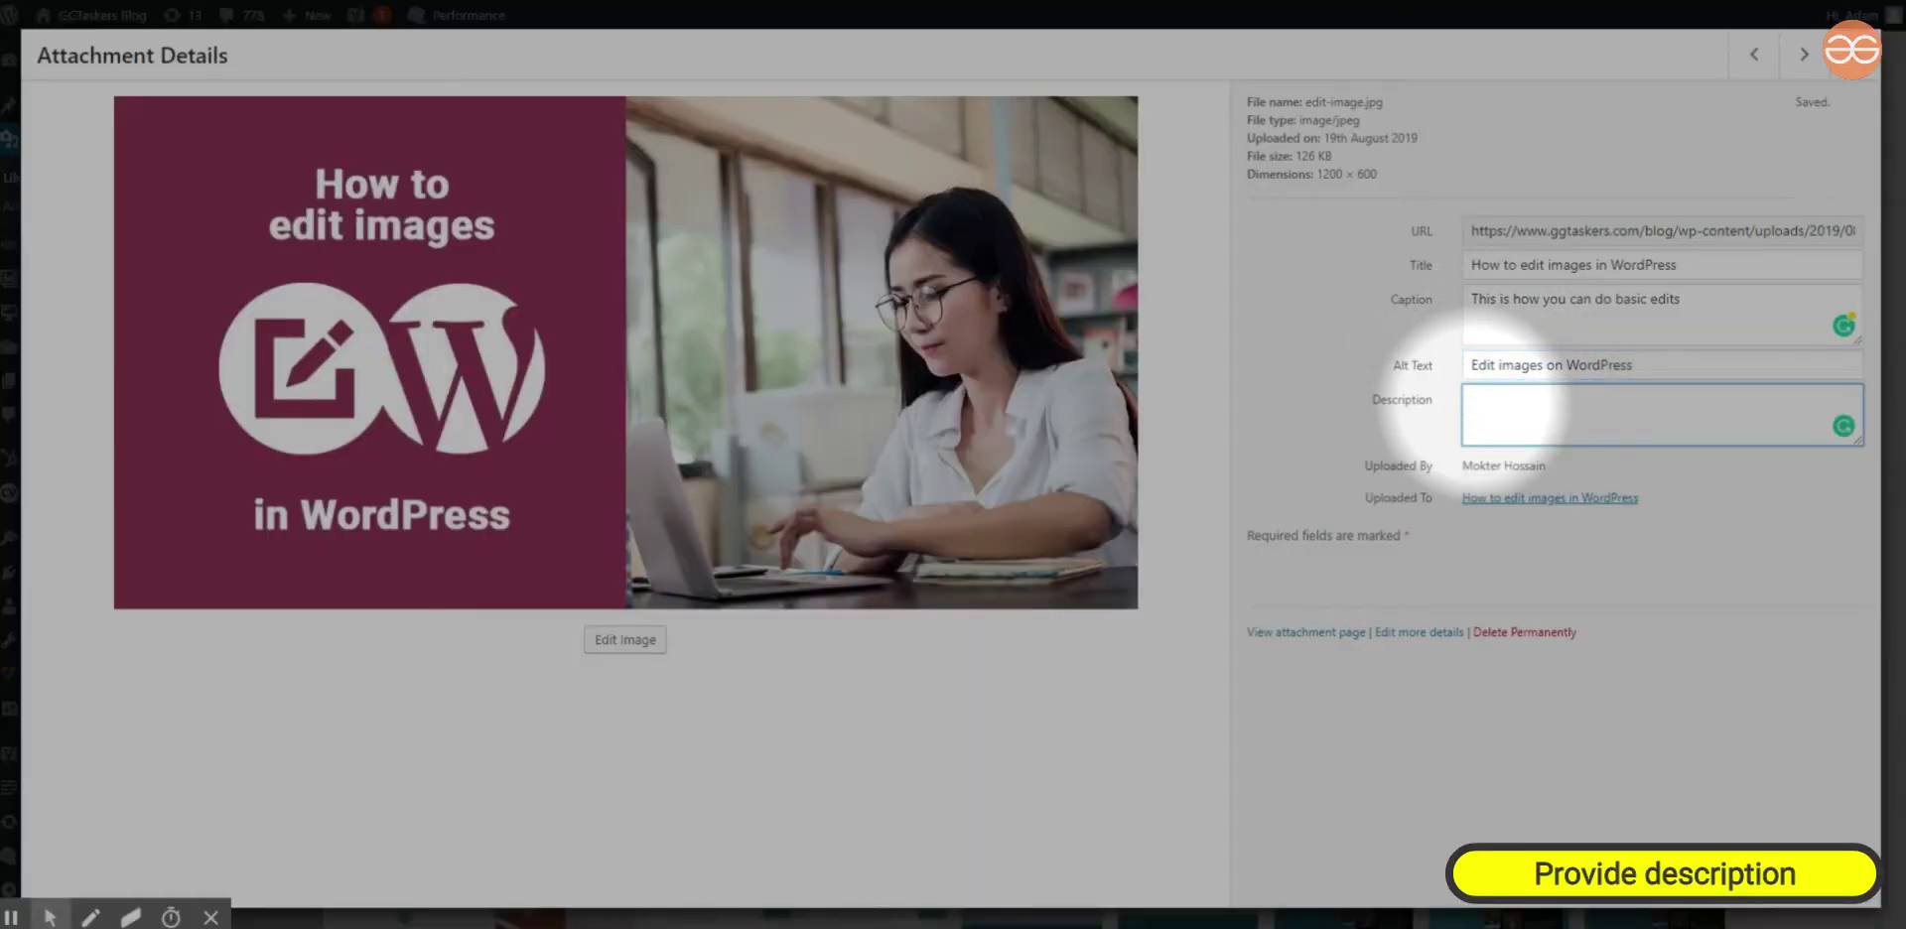
type("This blog is about How you can")
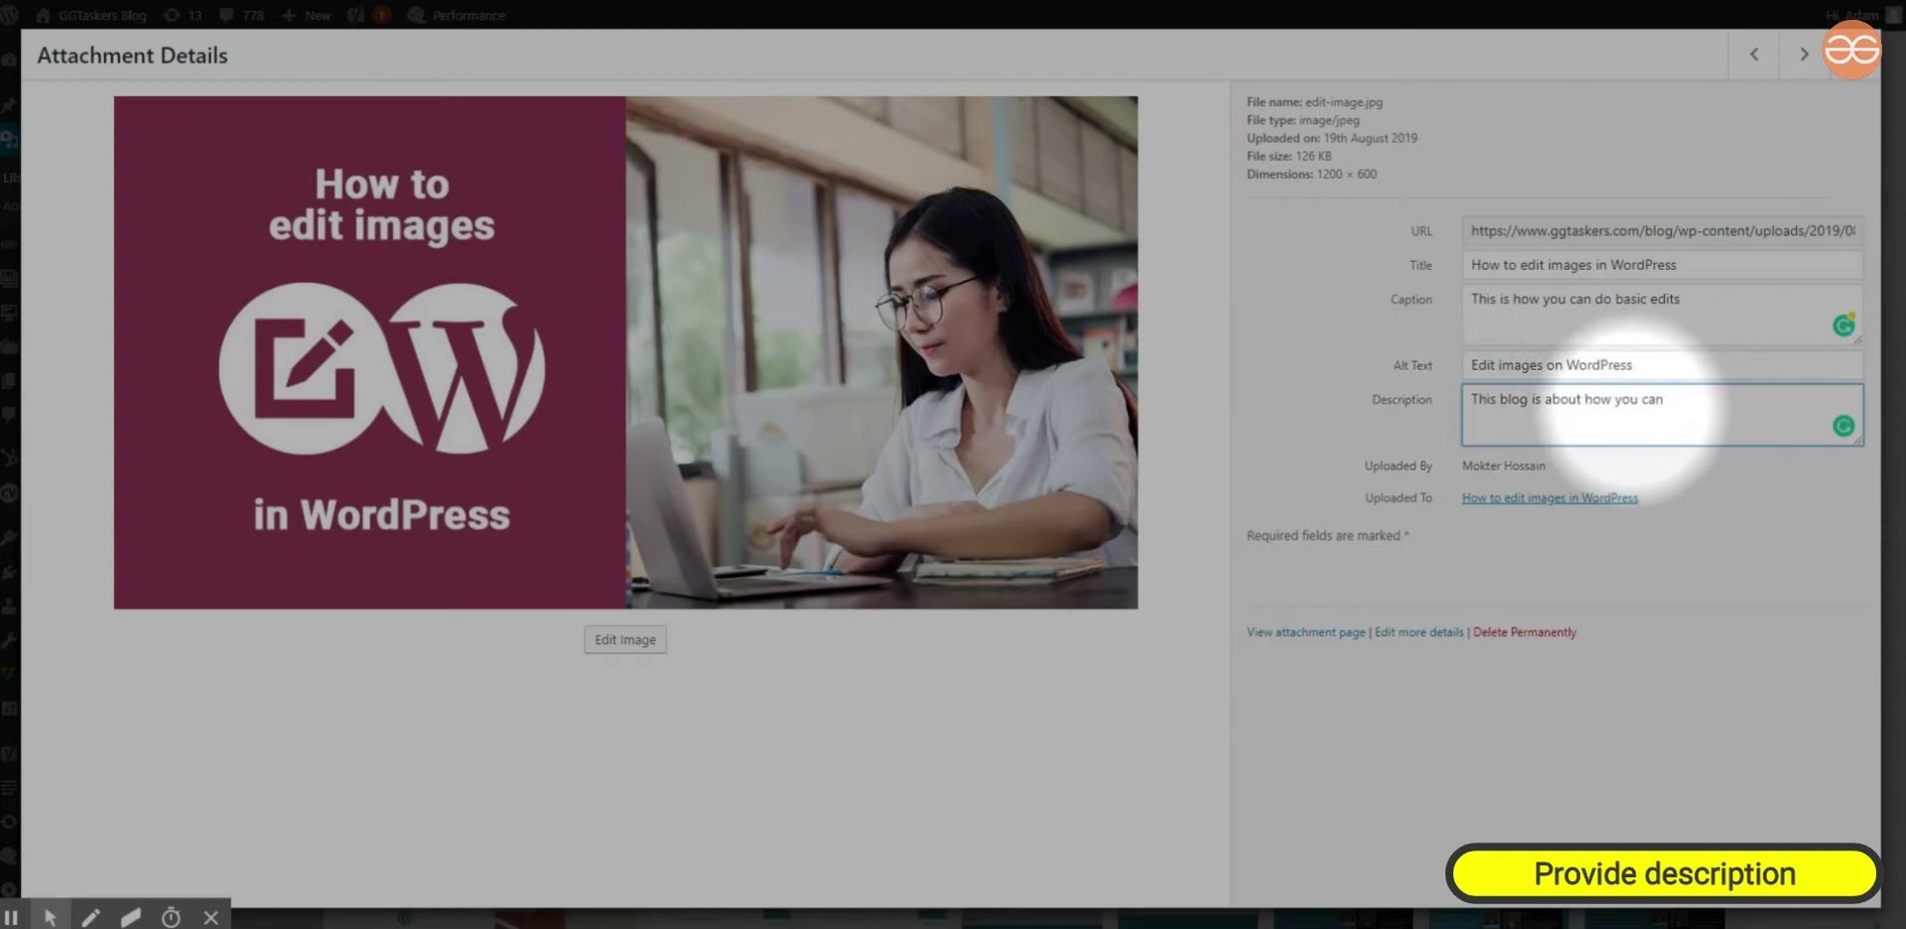
type(" edit ")
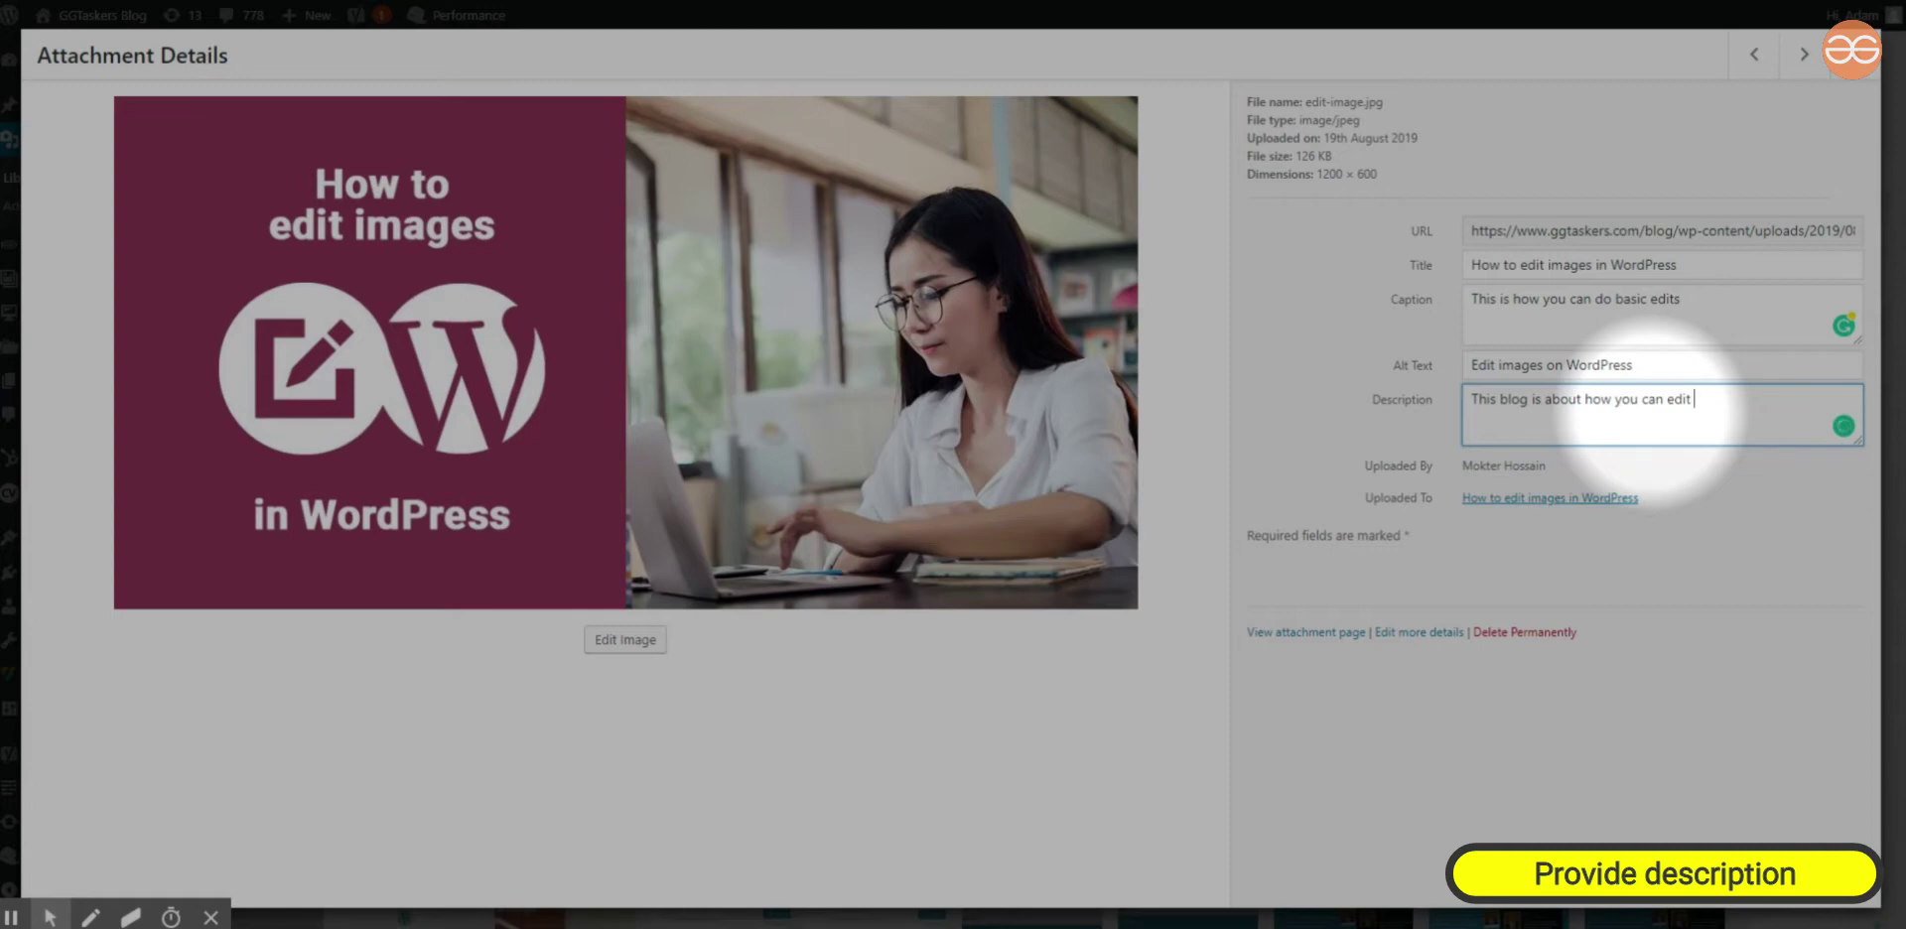
type("the images ")
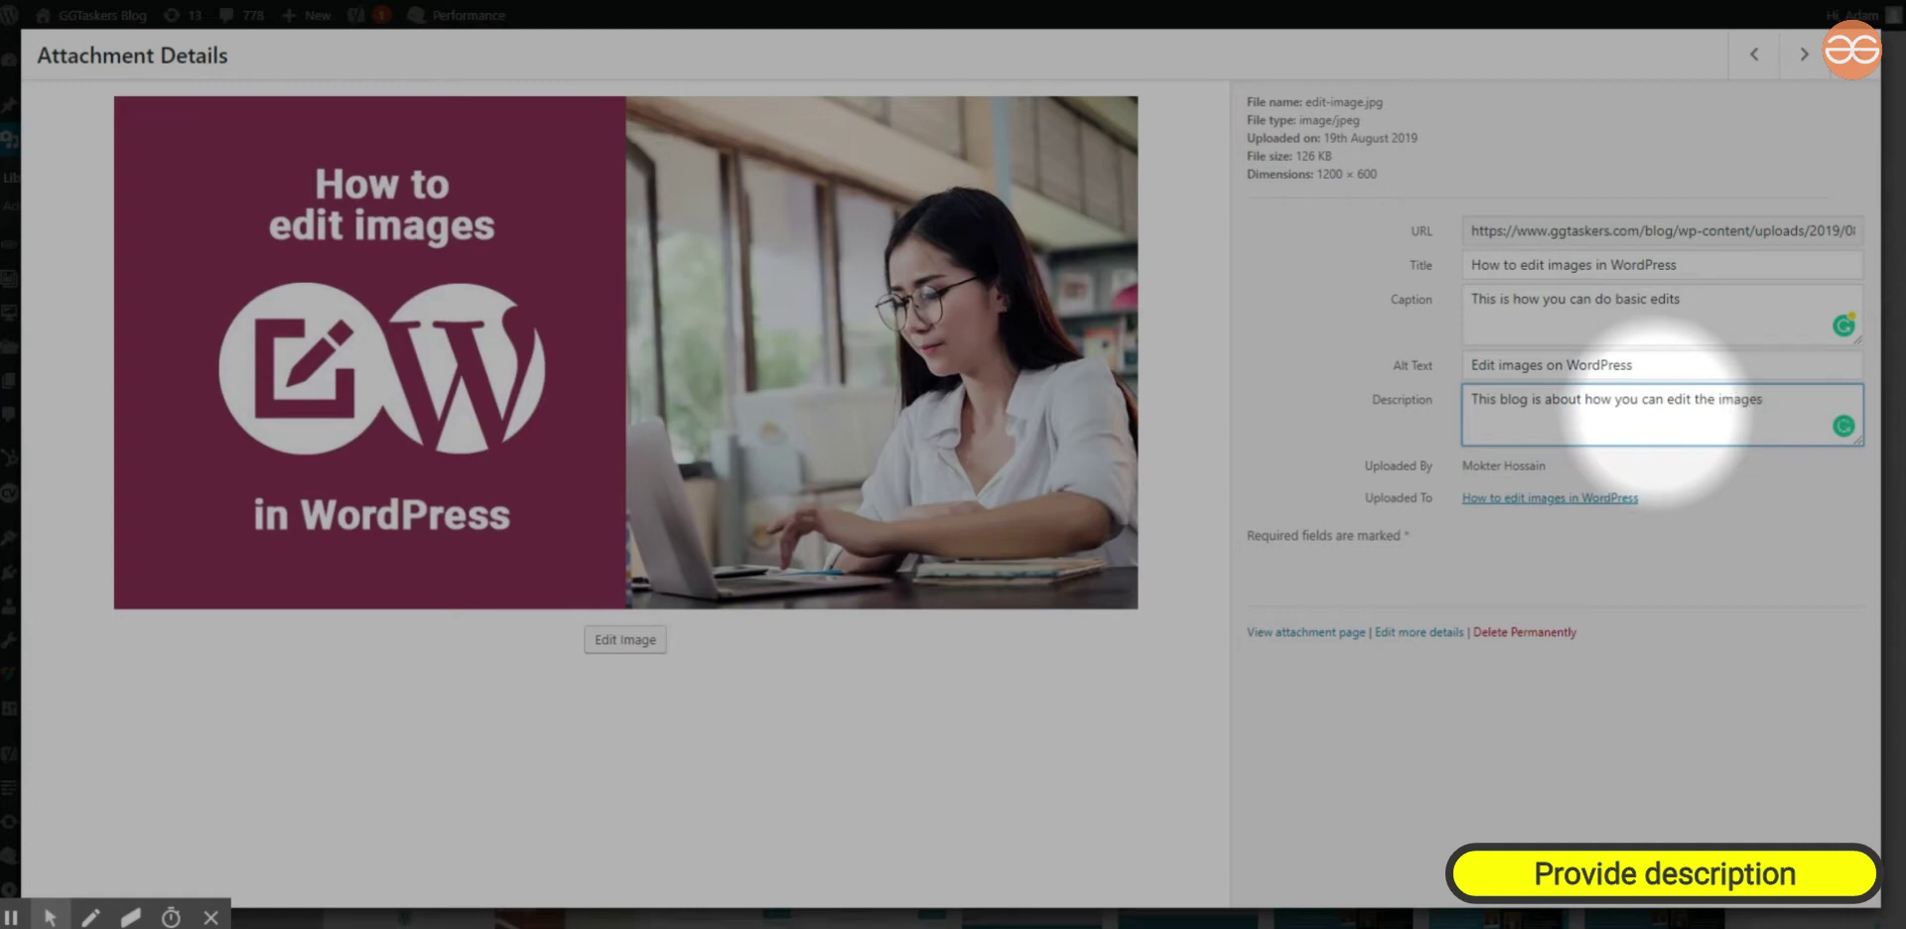
type("wh")
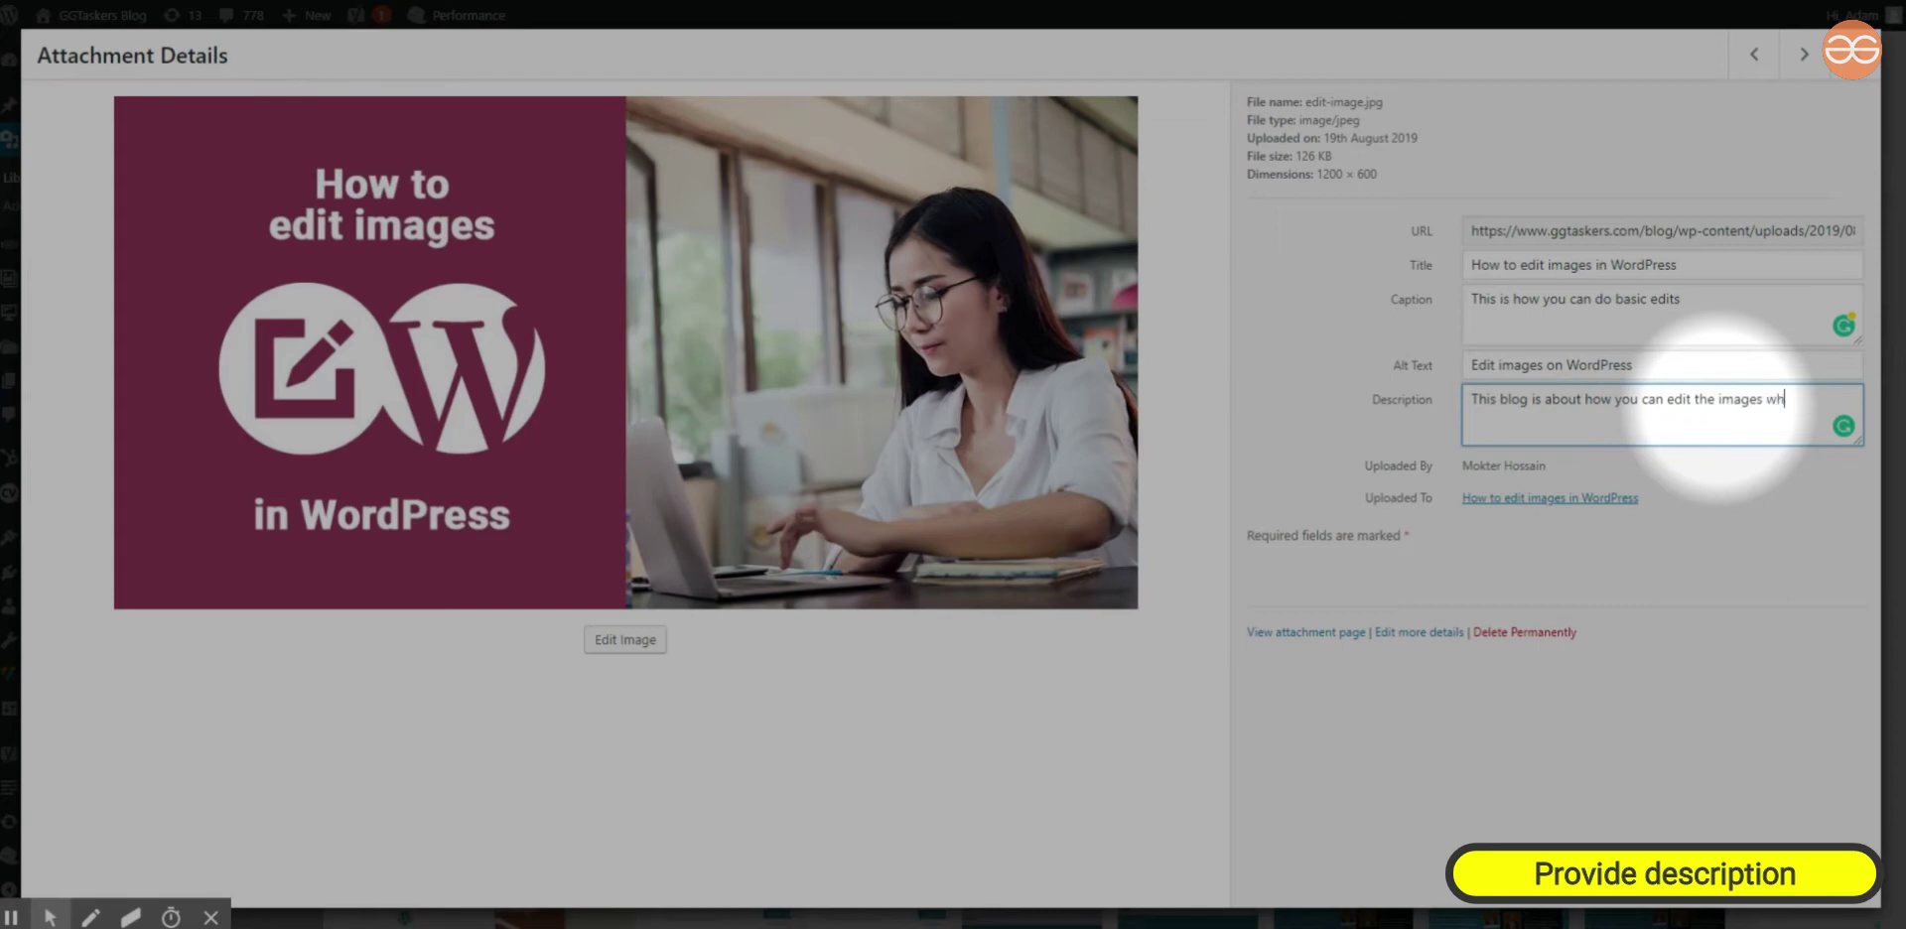
type("ich you uploaded")
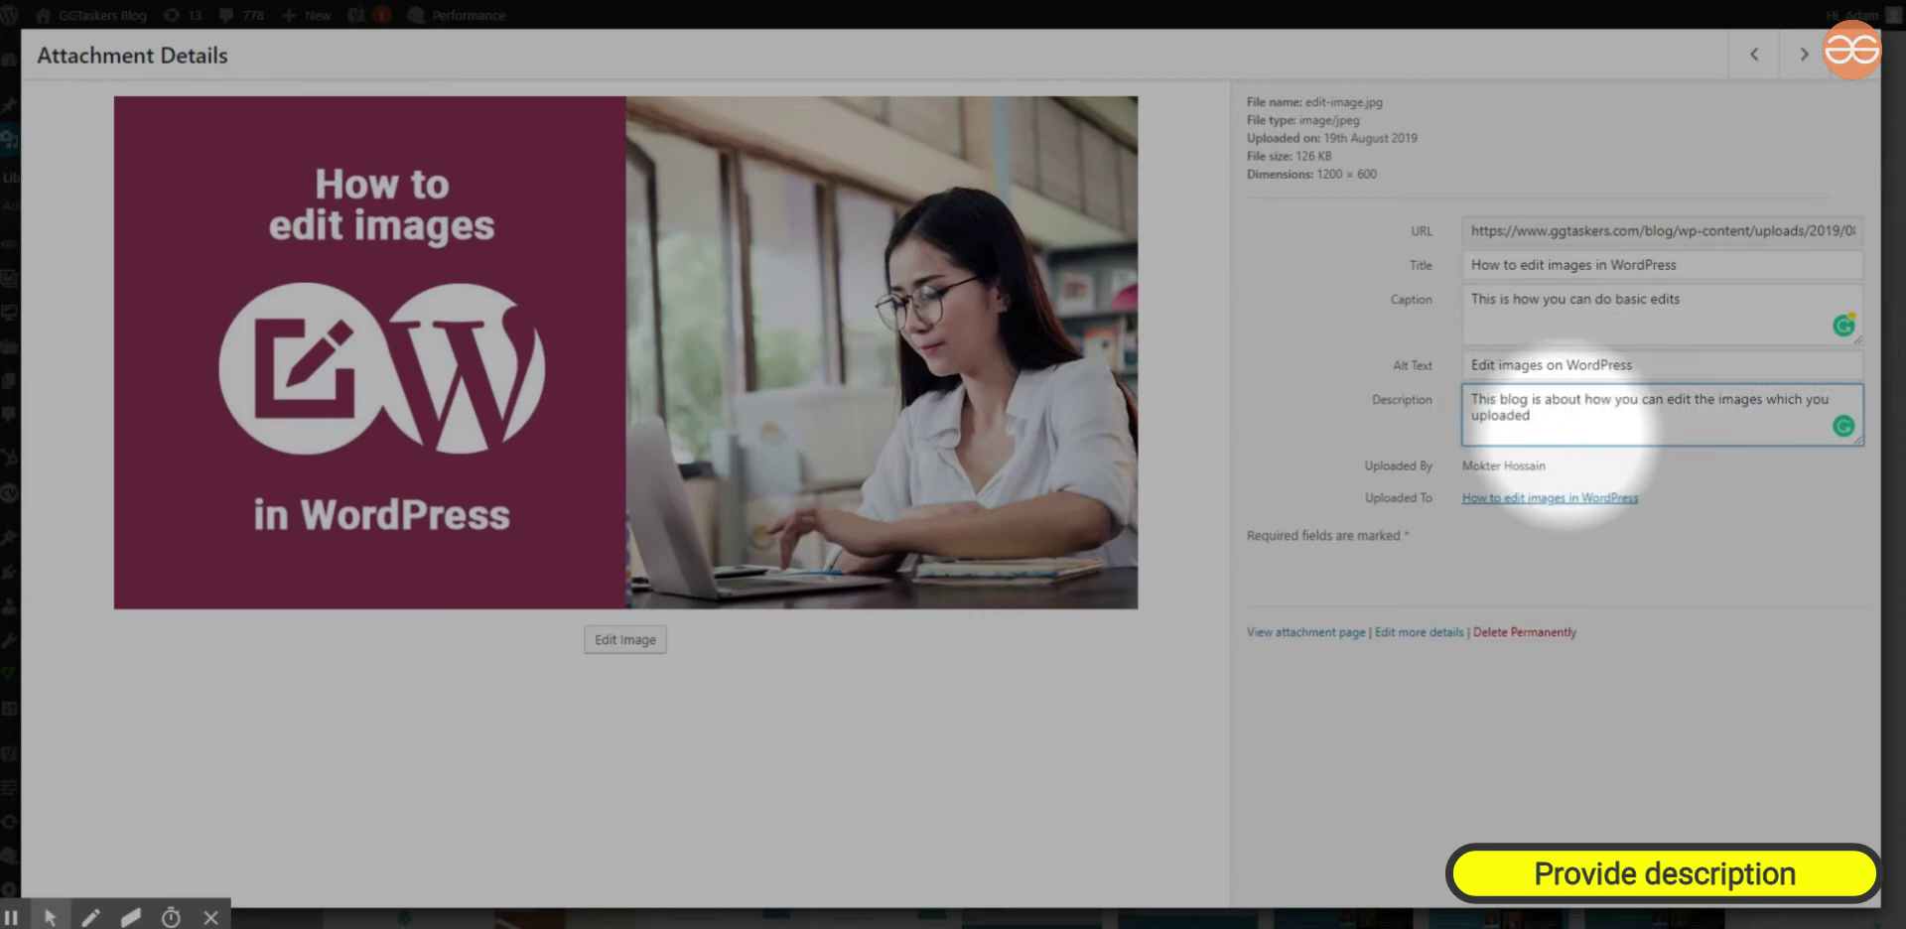
type(" on WordPress website")
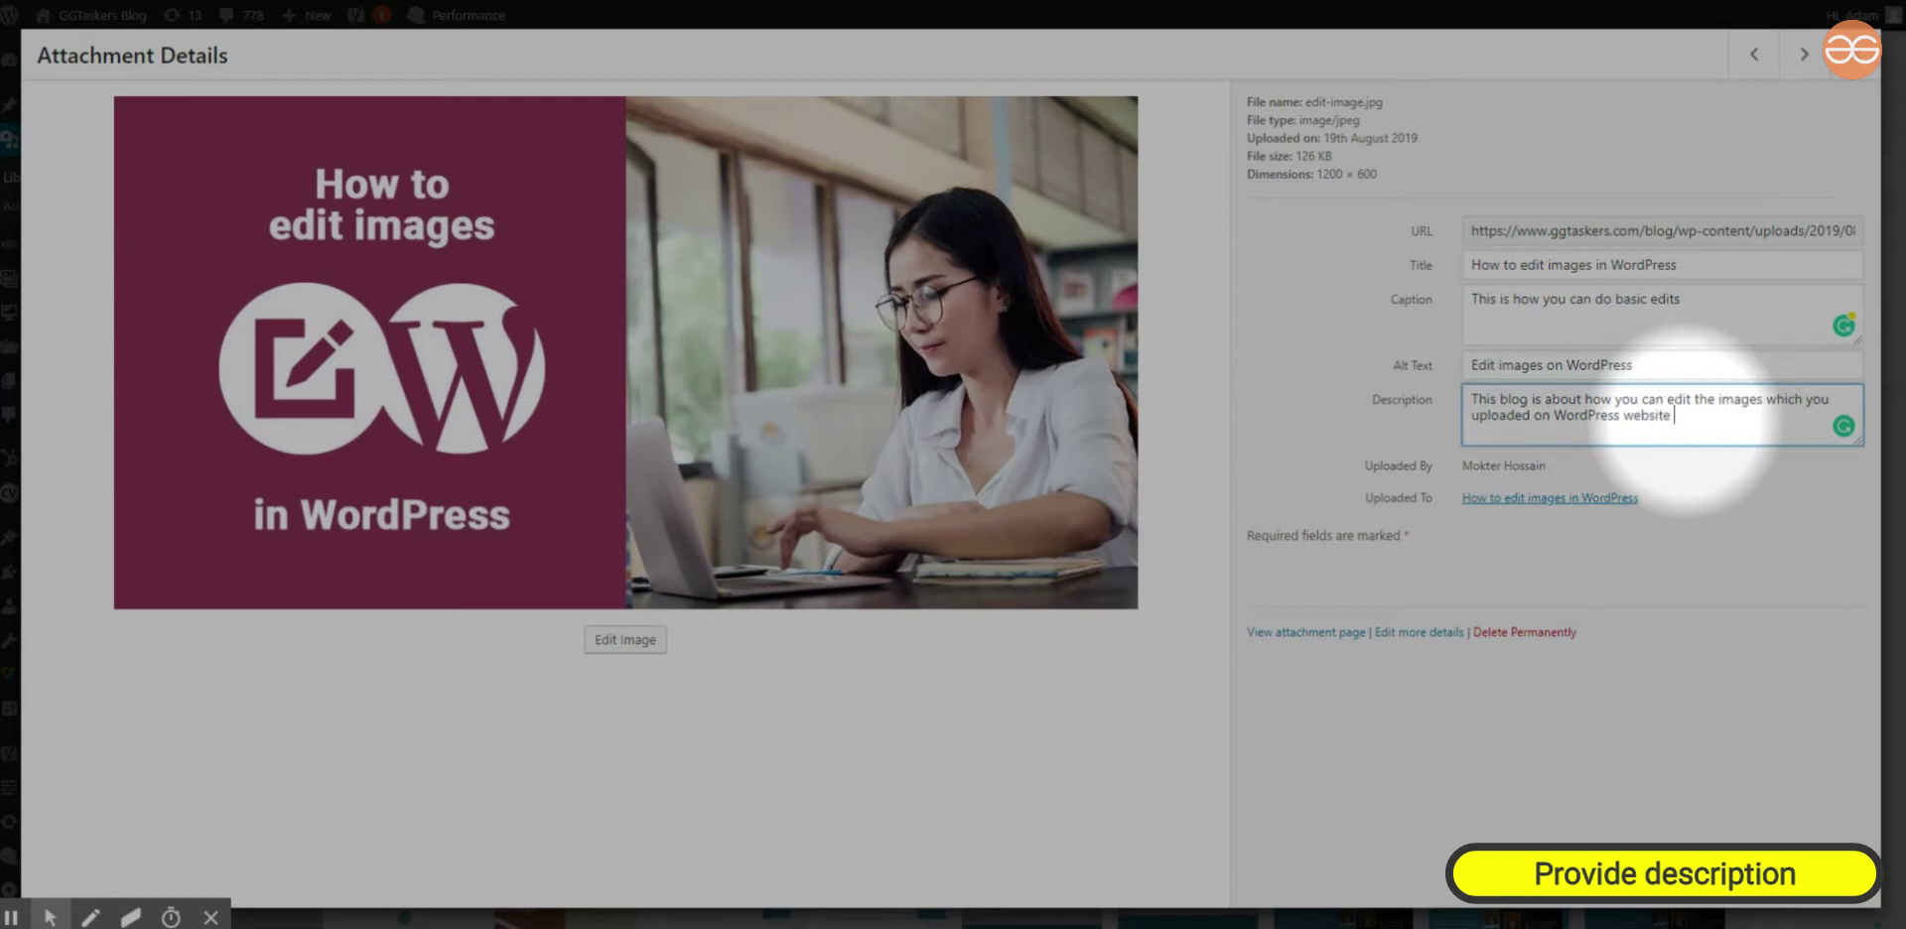
type(" with using any tools.")
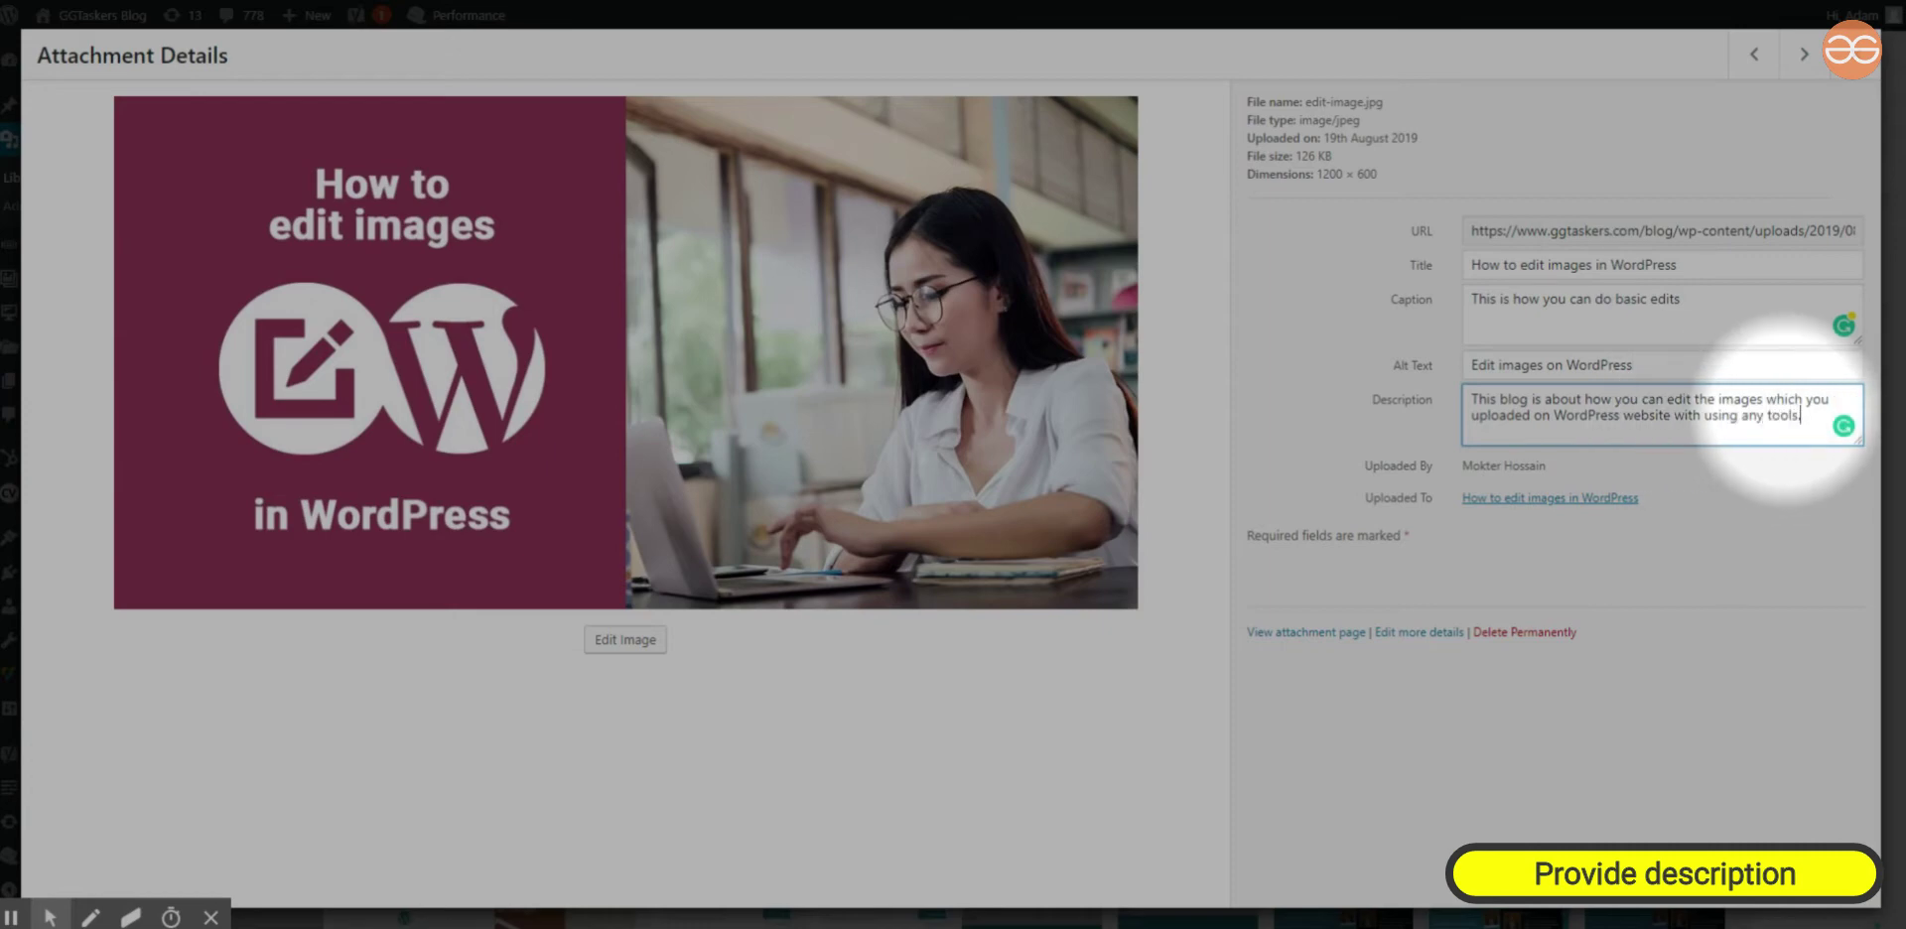
Step: Append "This will help you to do basic edits on WordPress." to the description, with the spelling of WordPress corrected
type(" This will help you to do basic edits on wordpress.")
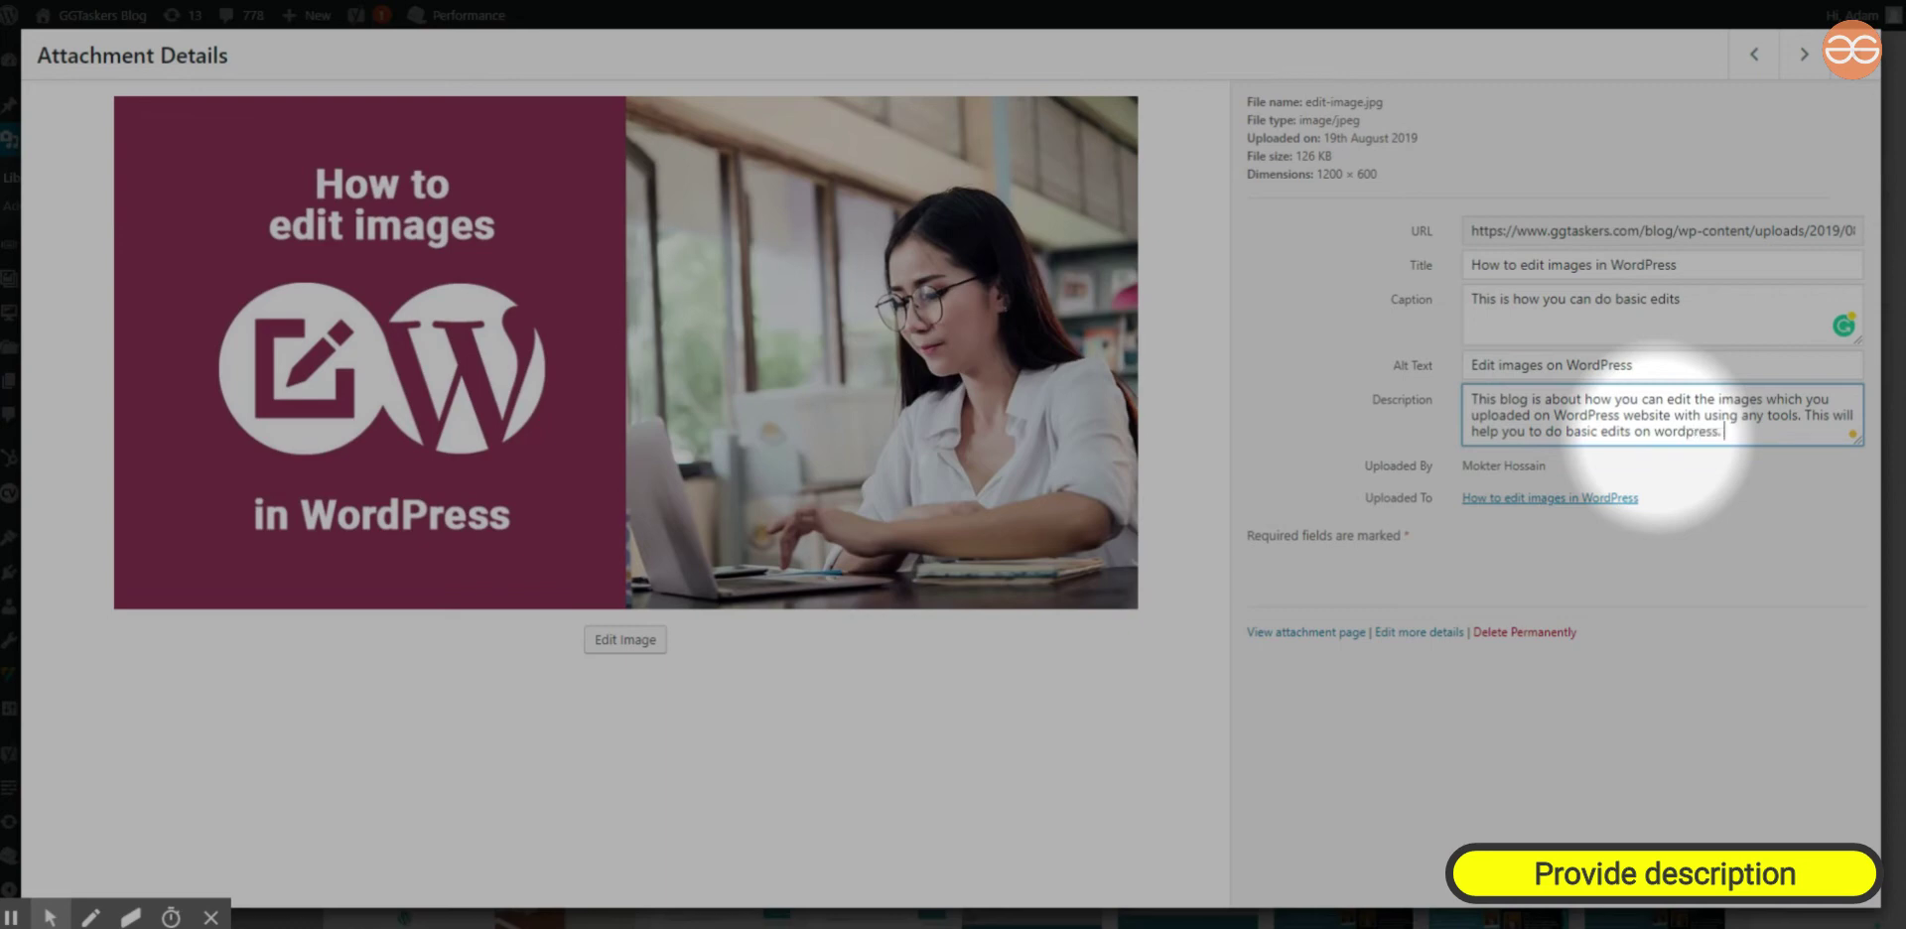
right_click(1653, 437)
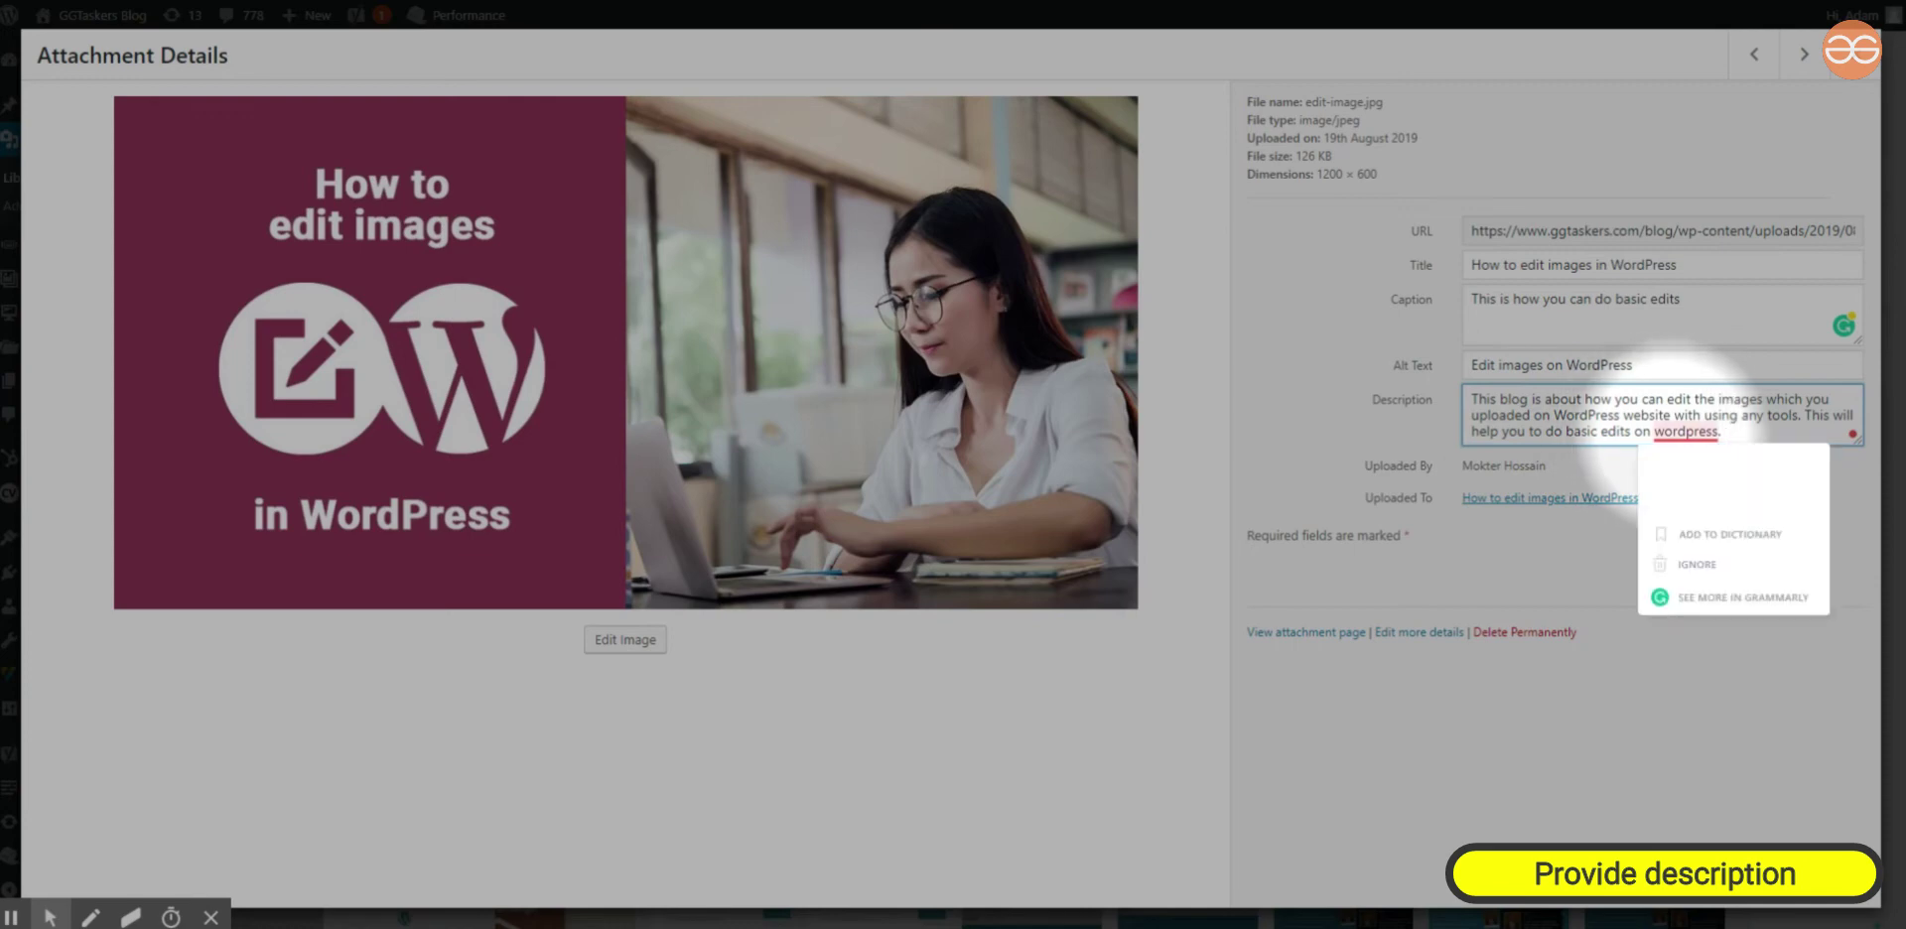
left_click(1677, 458)
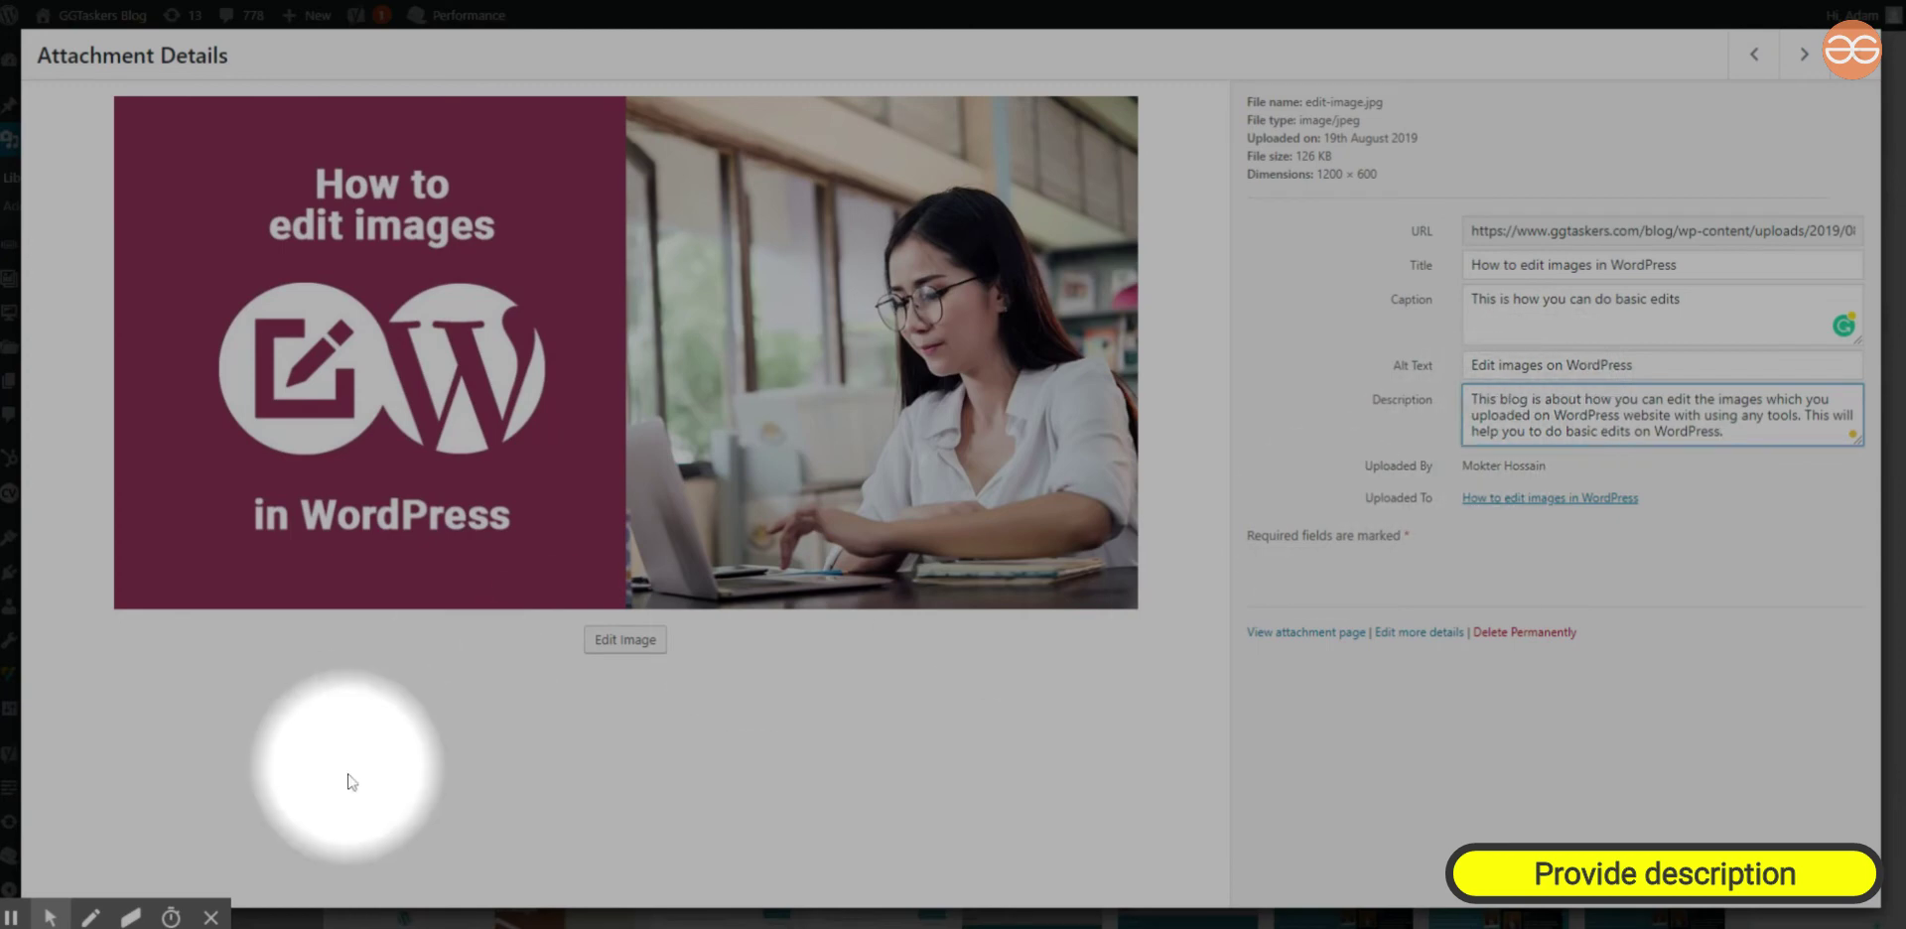
mouse_move(45, 908)
left_click(14, 880)
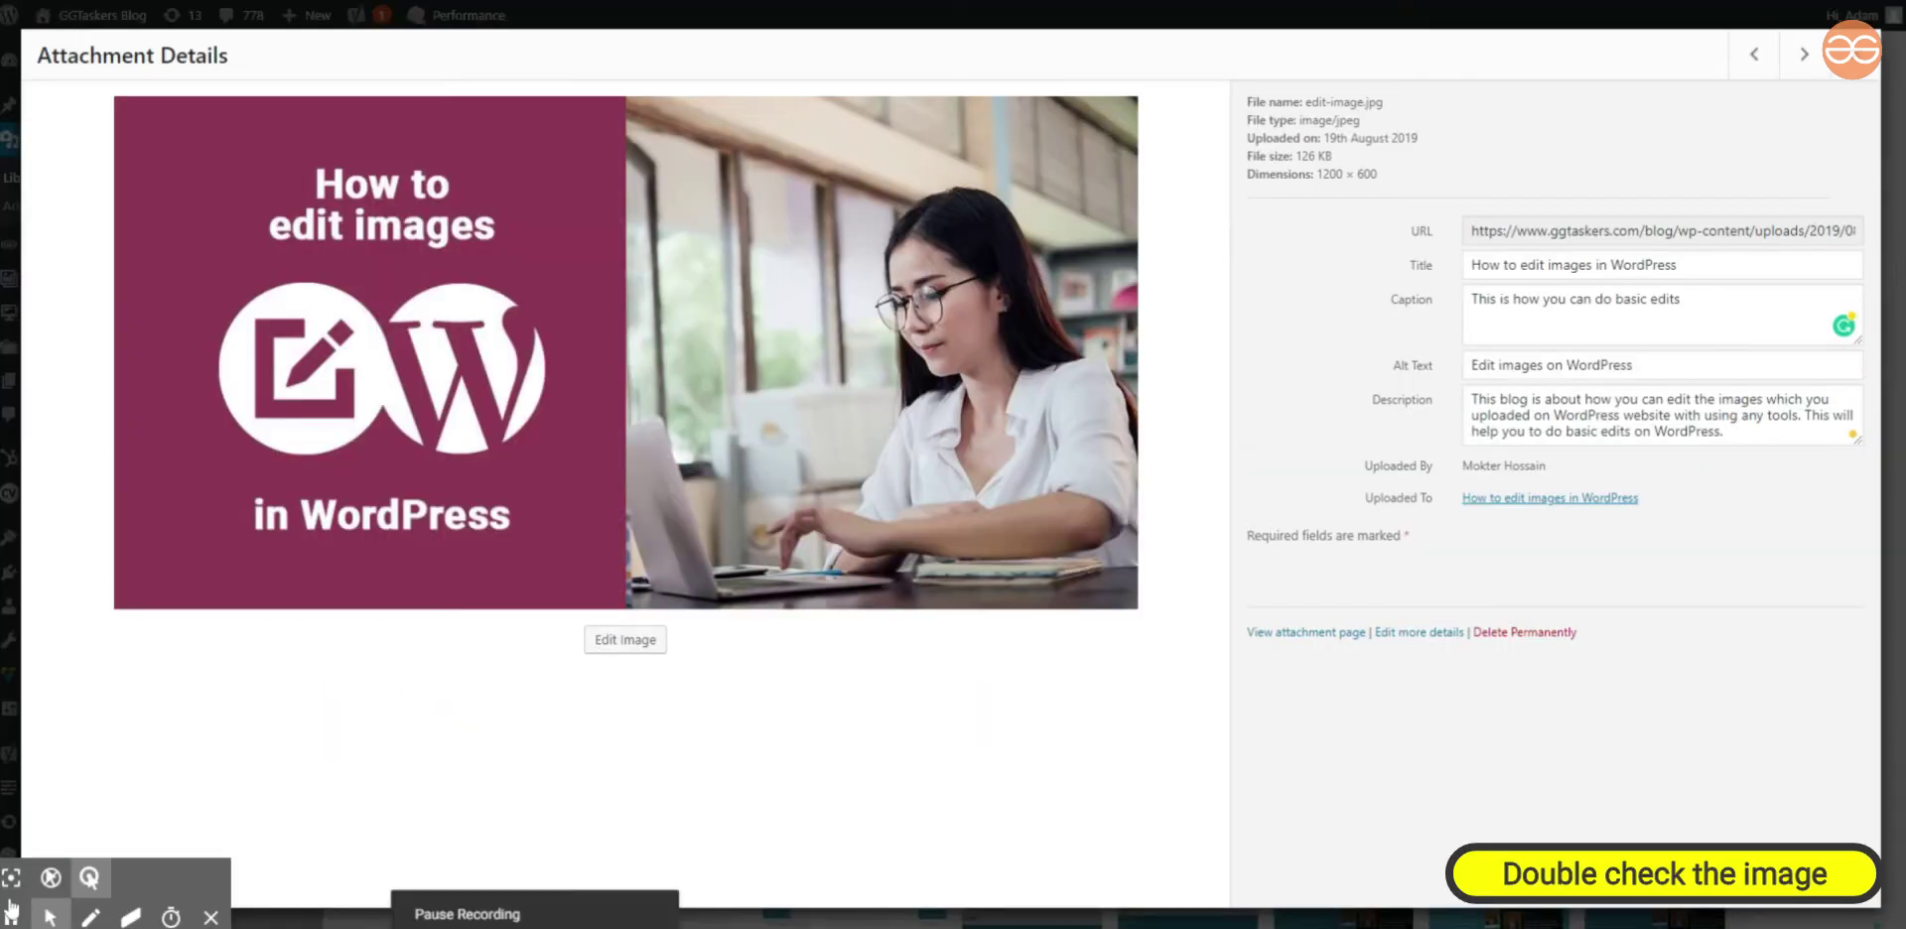
left_click(11, 877)
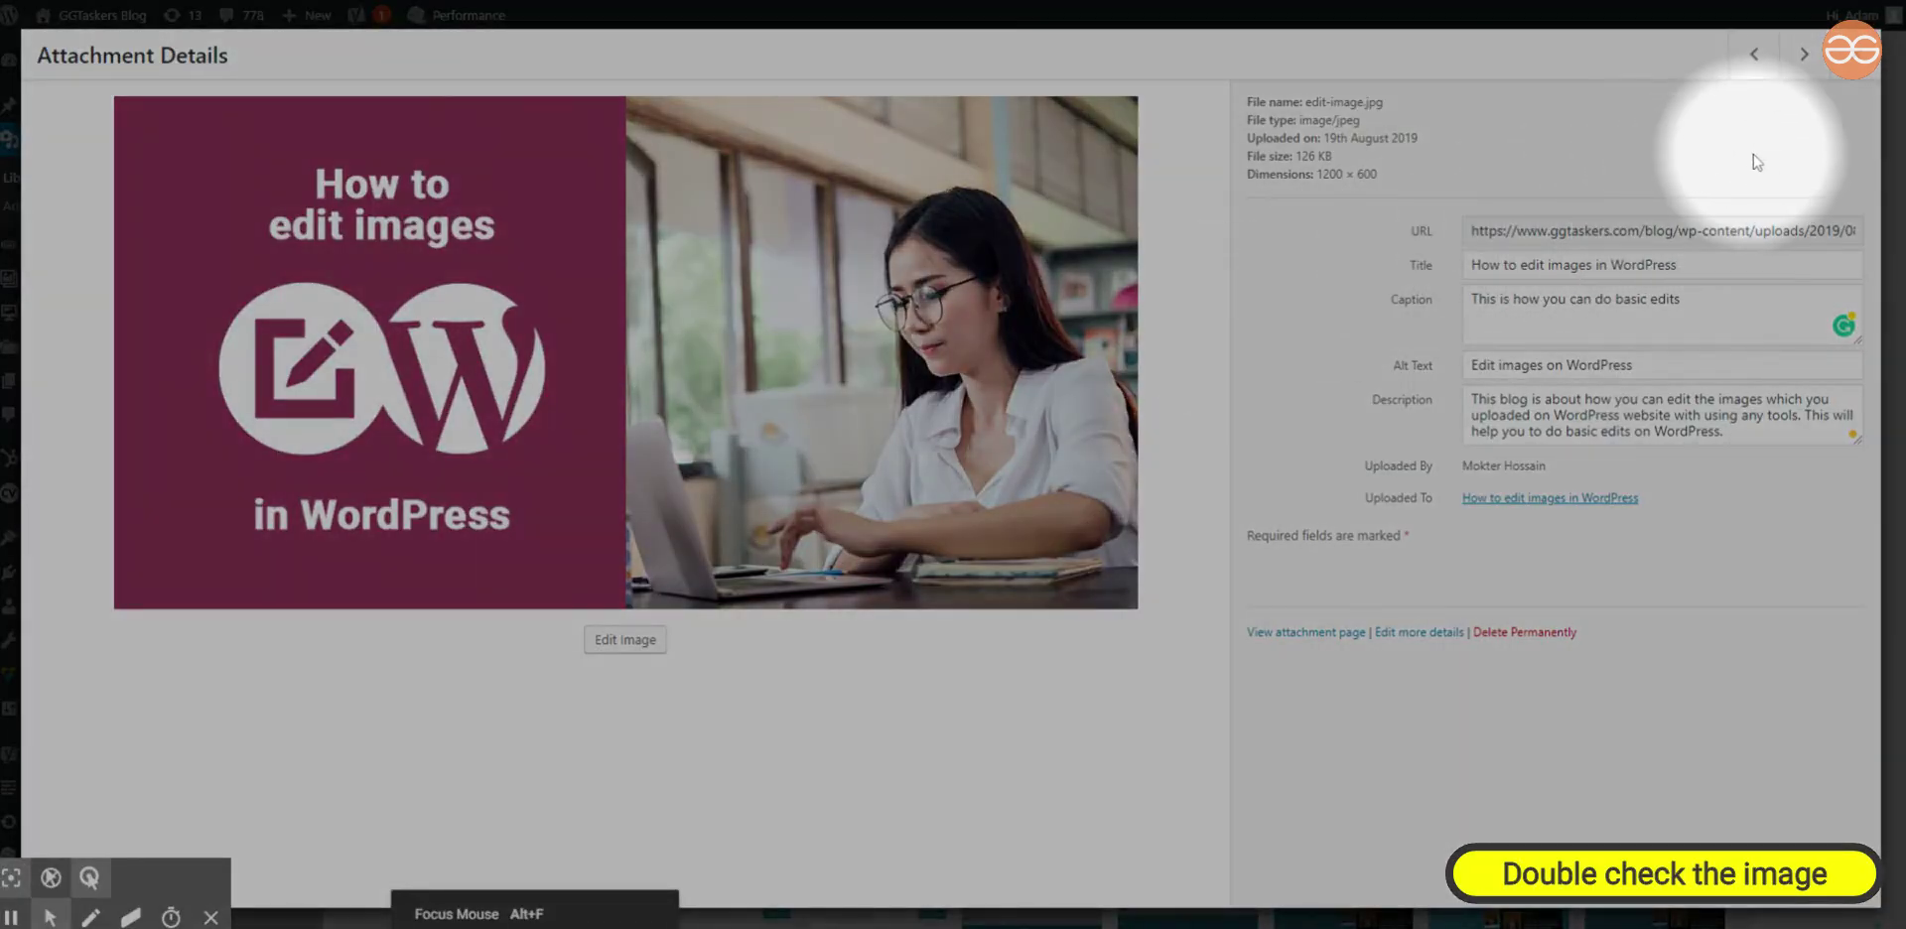
Step: Remove the full stop at the end of the description and close the attachment details
left_click(1730, 432)
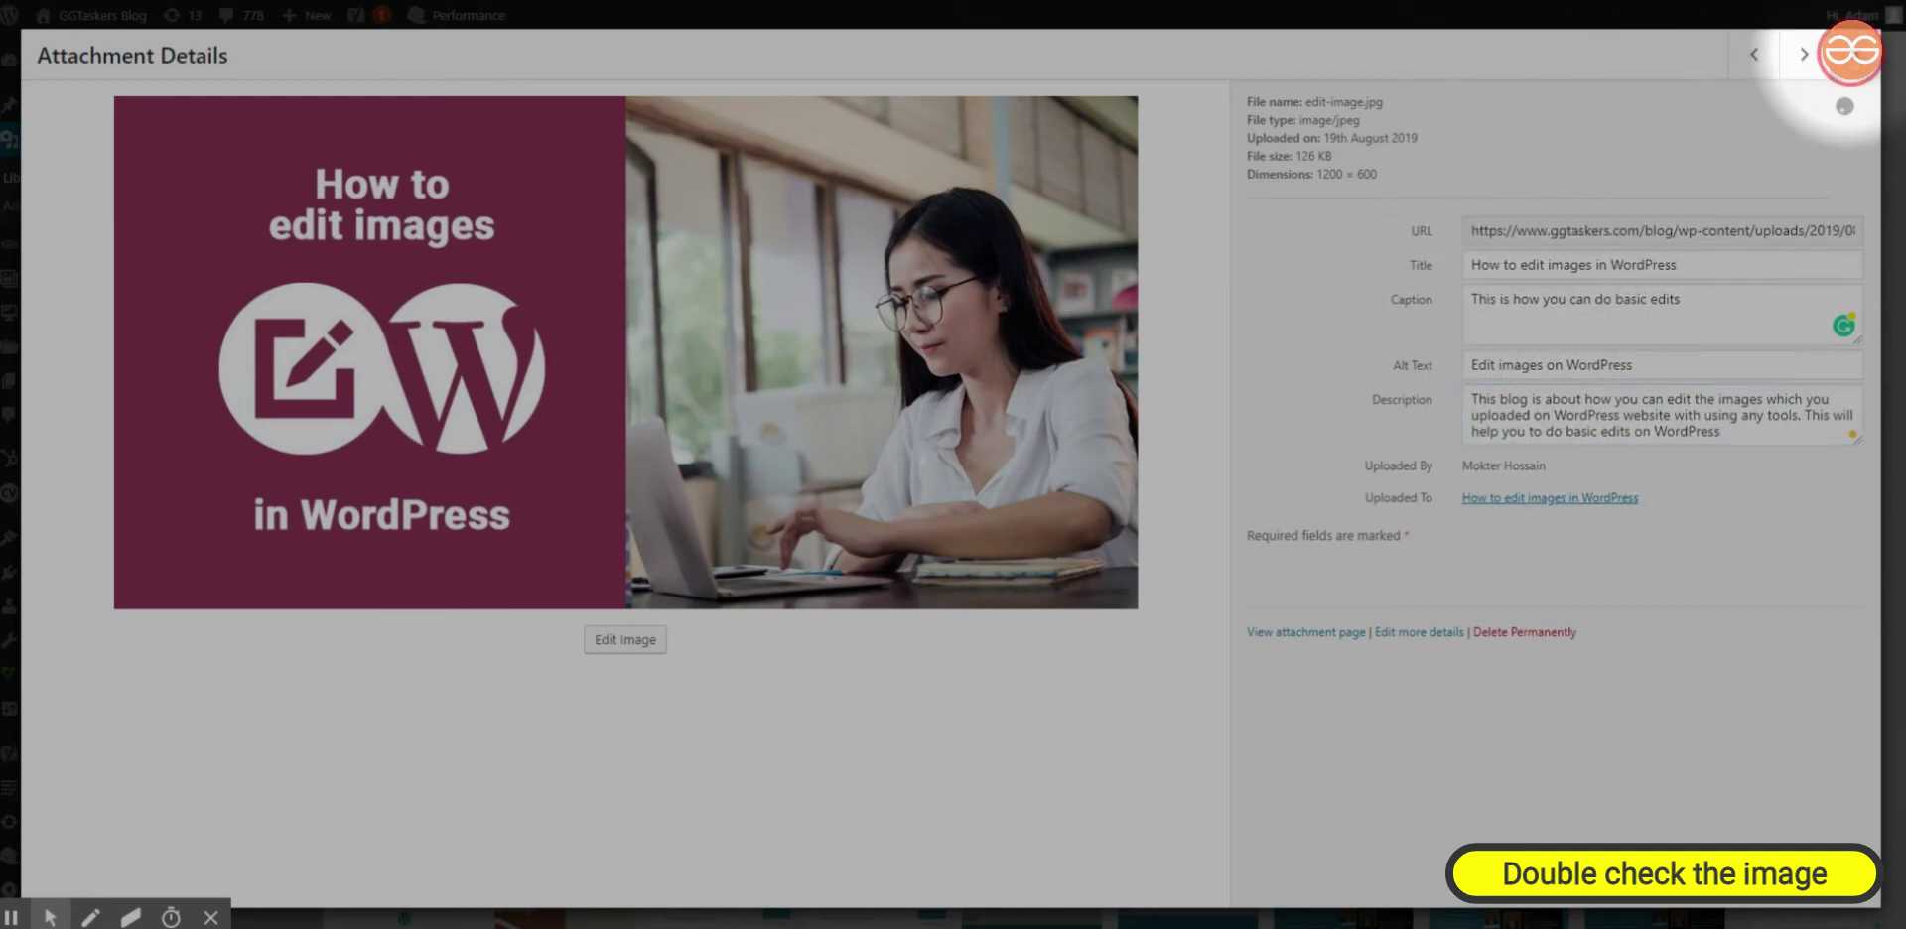
left_click(1849, 54)
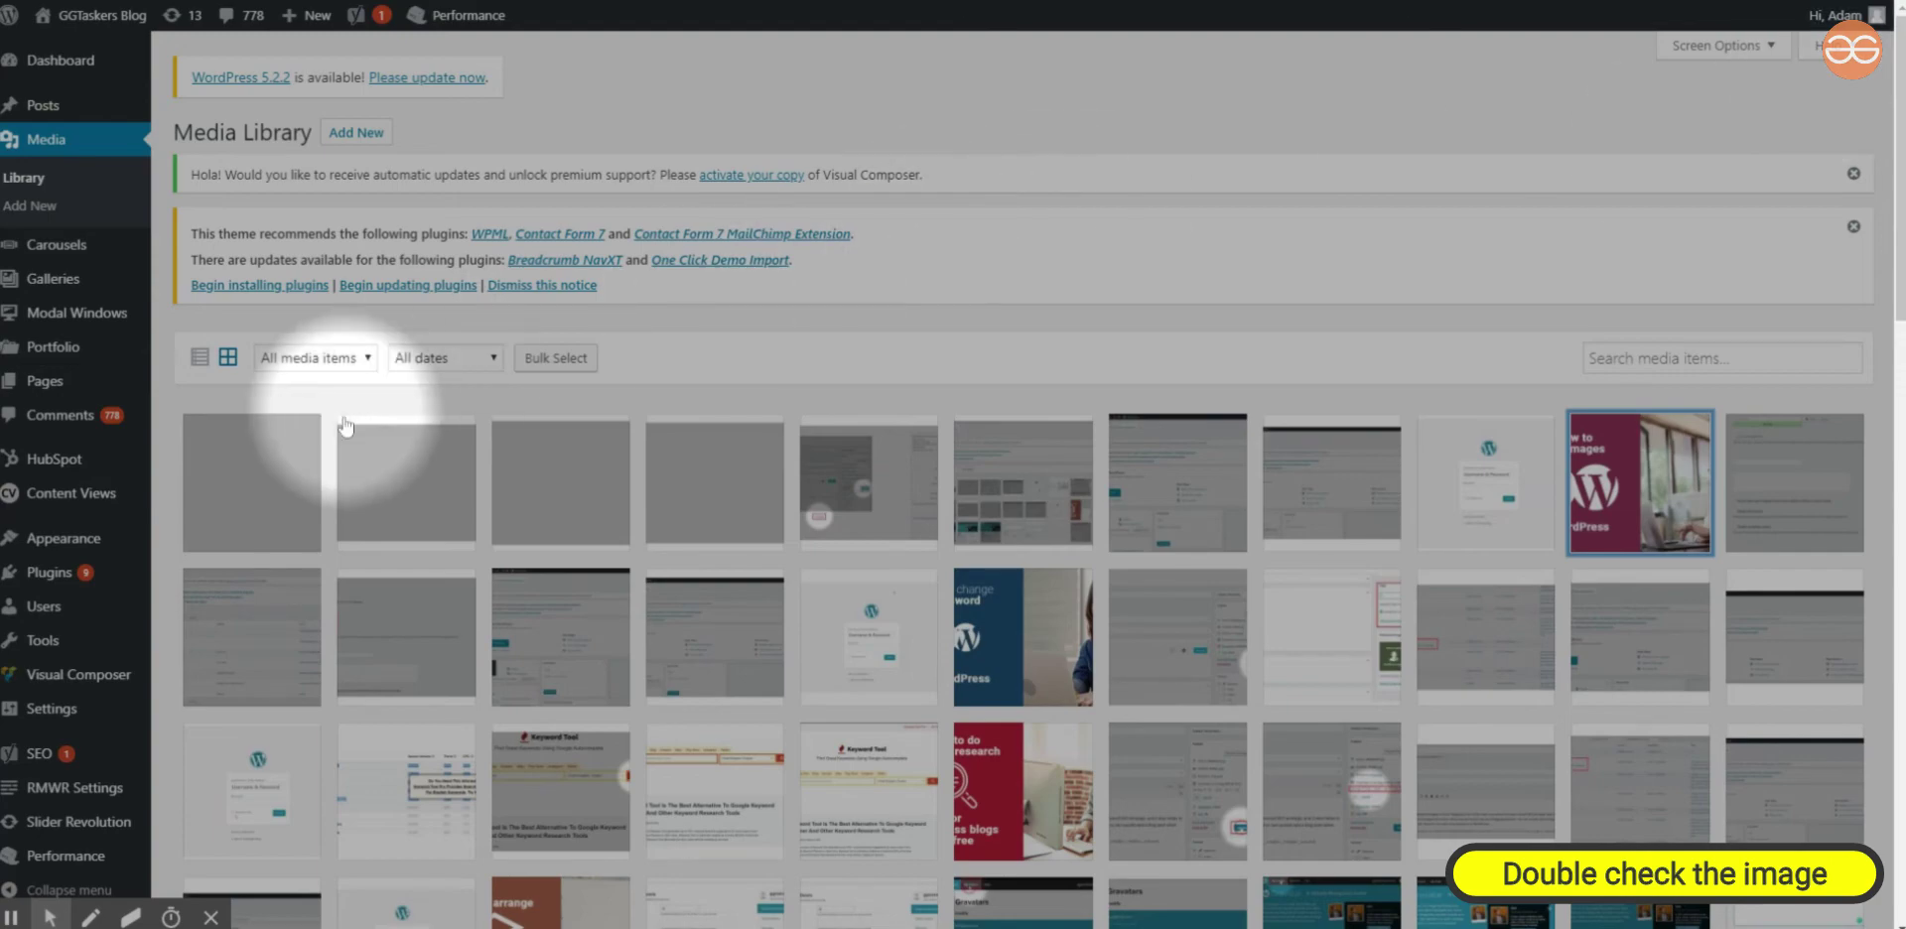
Step: Reopen the same image's attachment details to check the saved fields, and return to the dashboard
left_click(1621, 493)
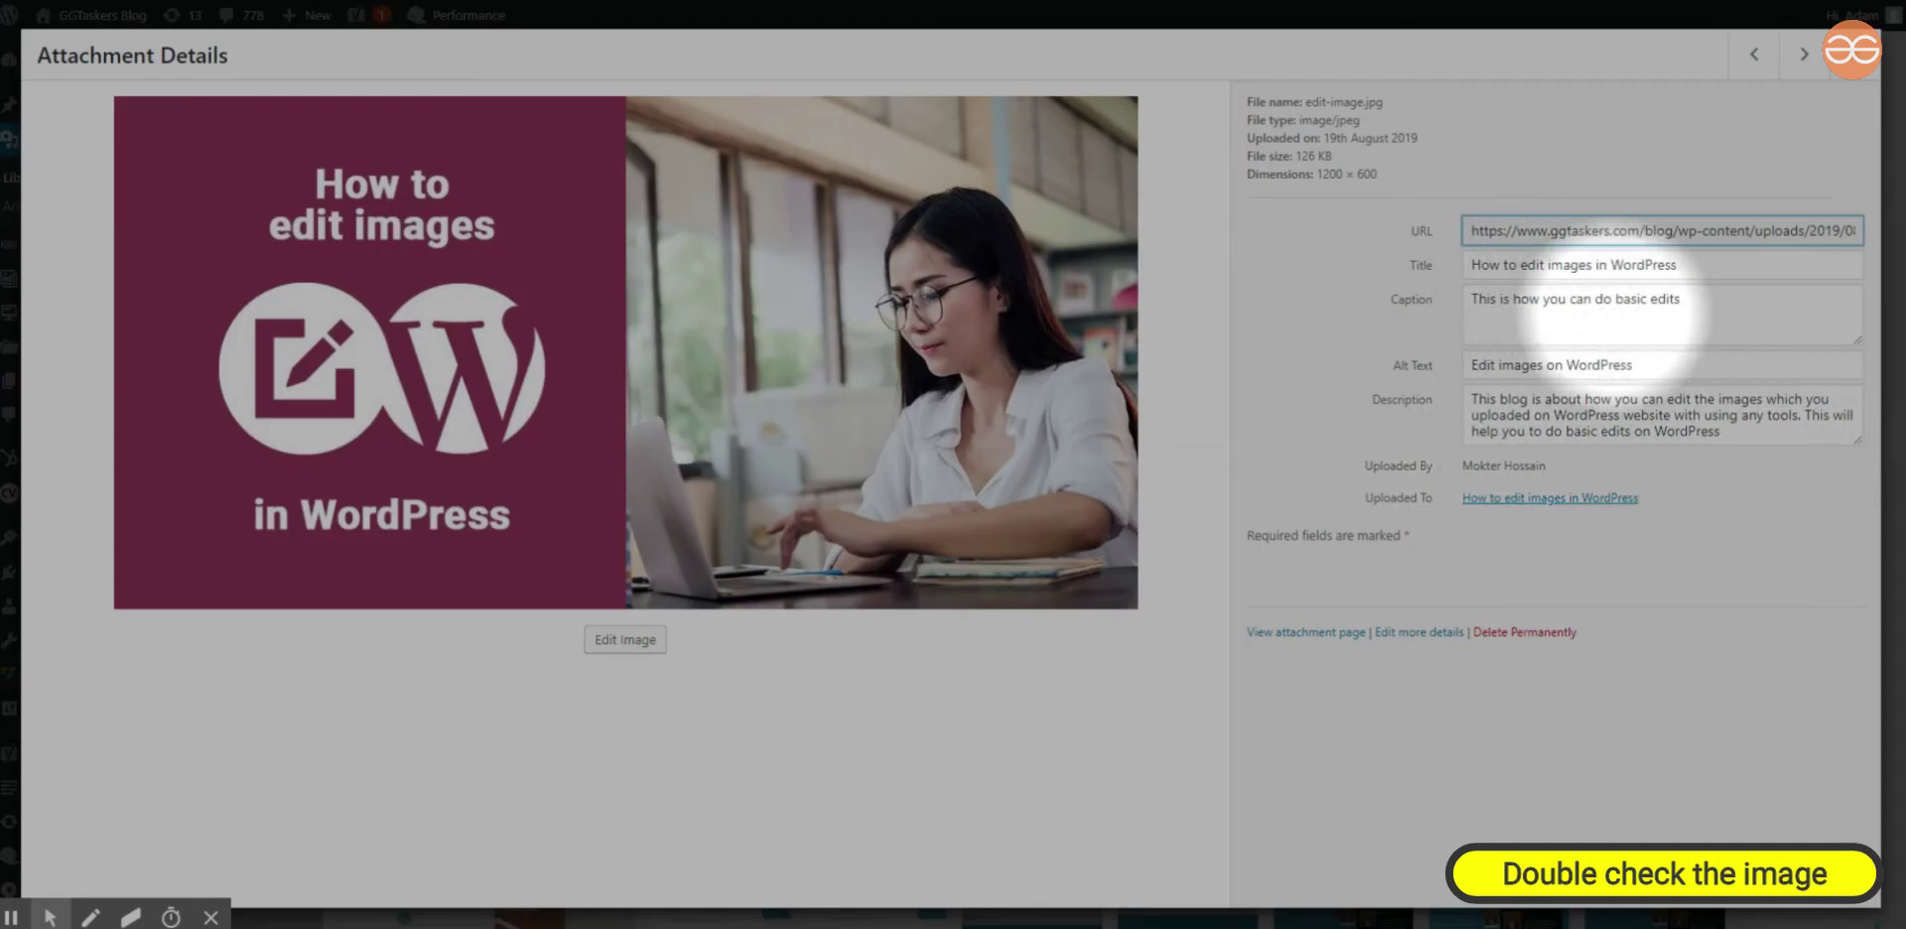
left_click(1849, 54)
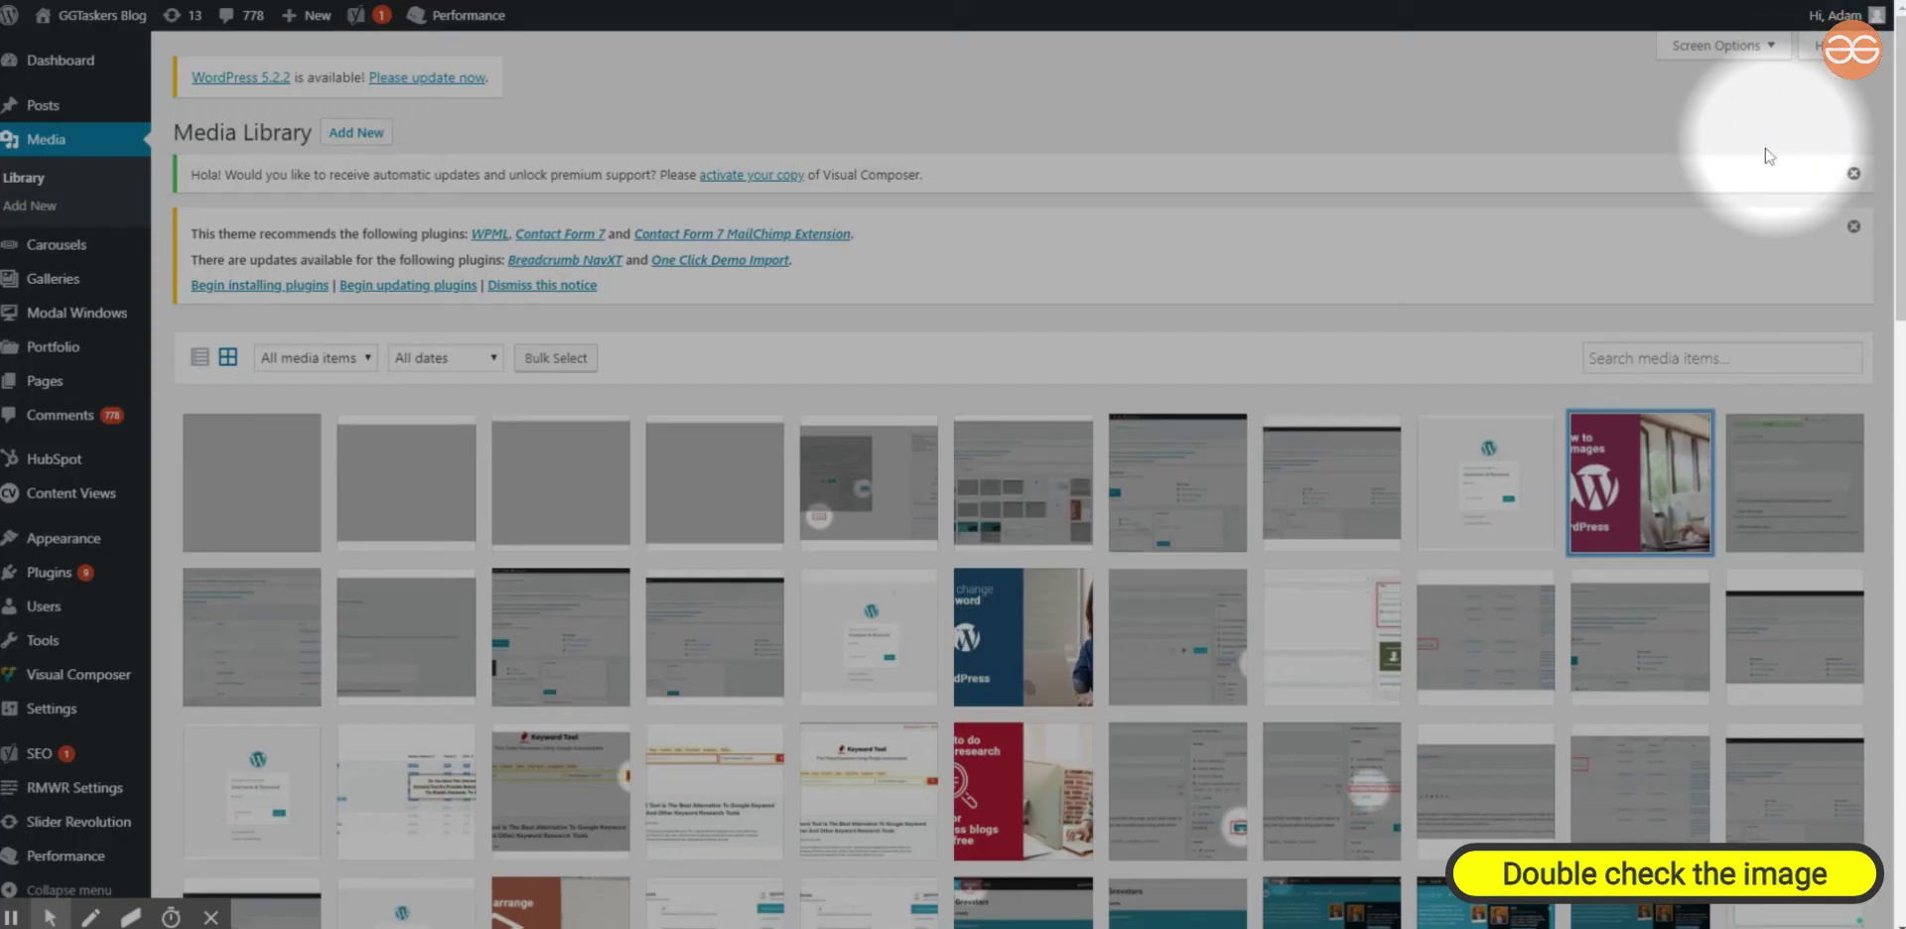
left_click(100, 64)
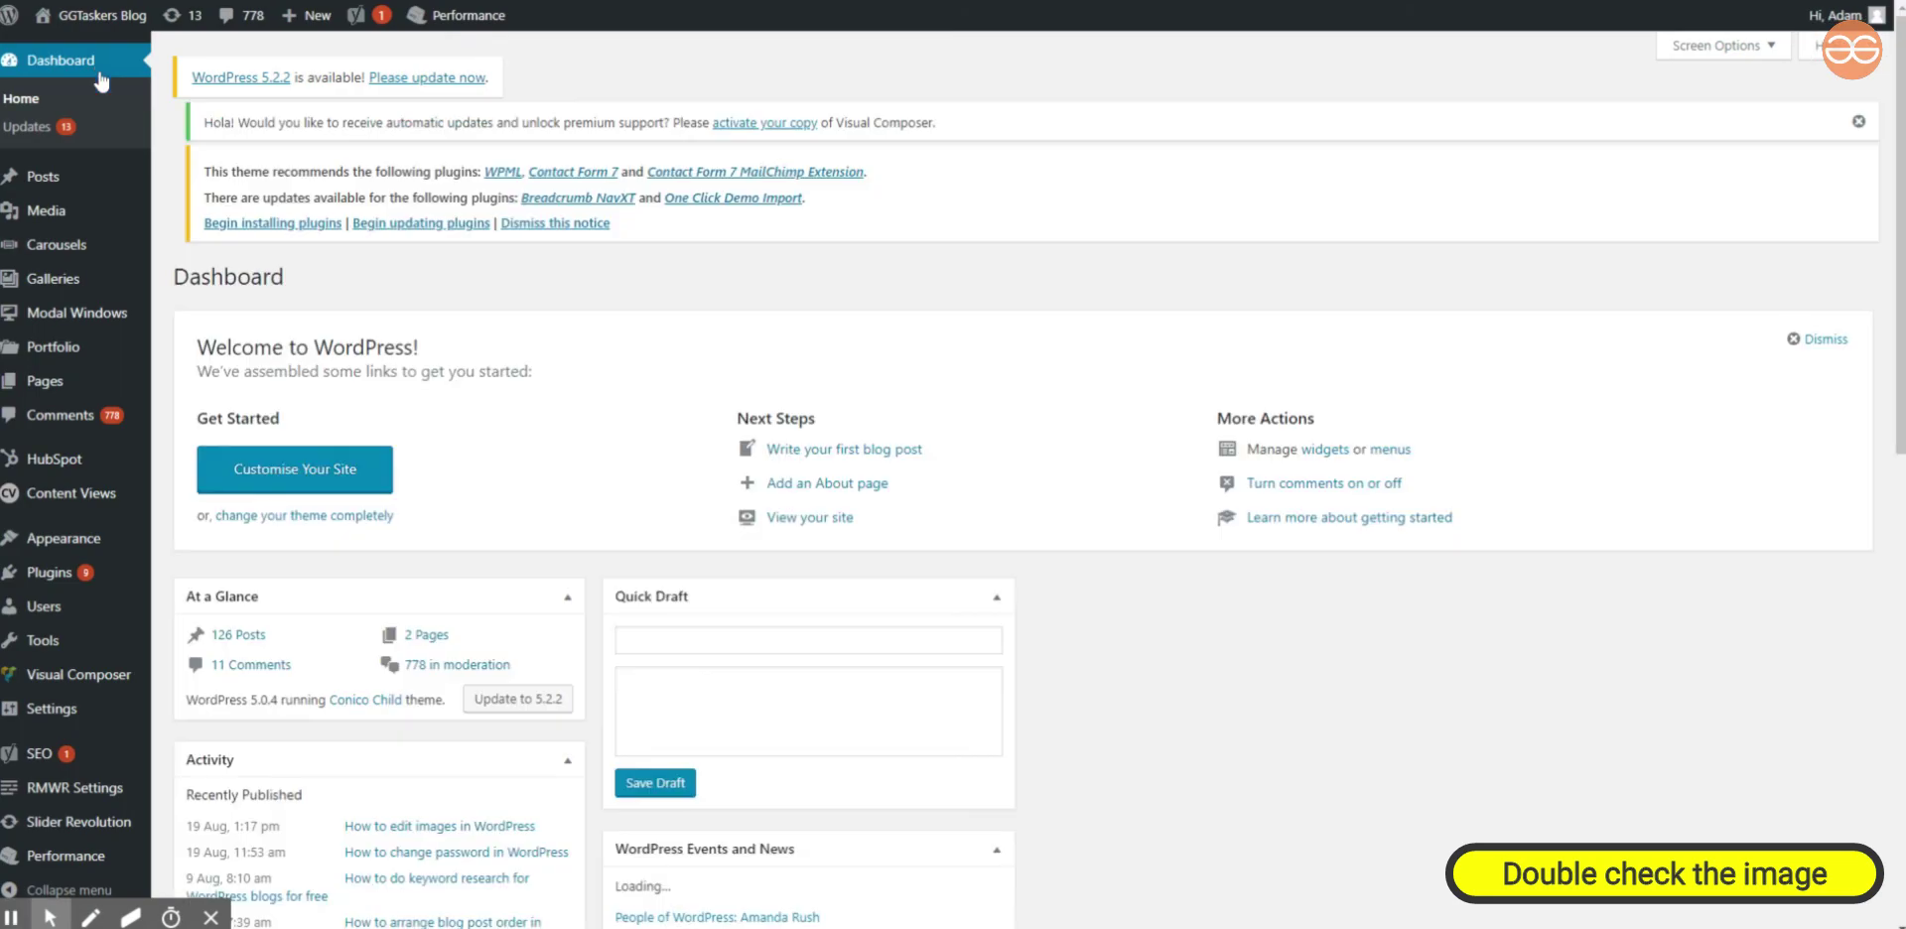